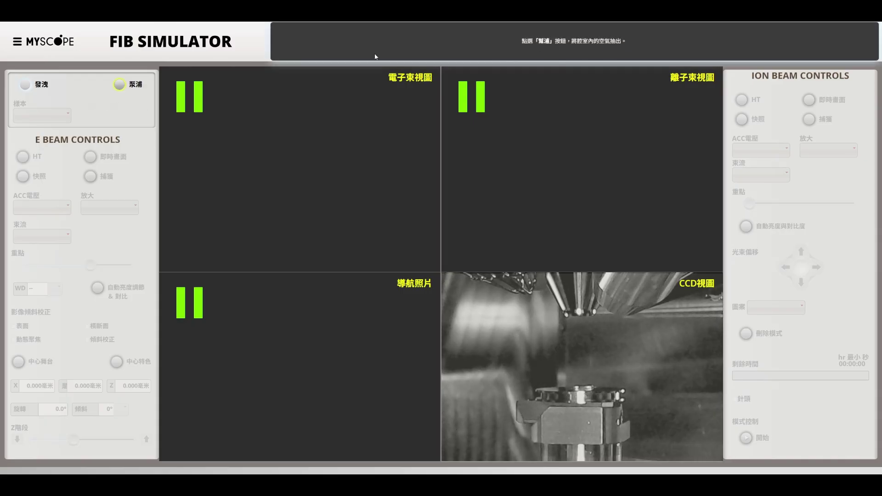
Step: Pump the air out of the chamber and choose the silicon wafer (矽晶片) as the sample
left_click(120, 85)
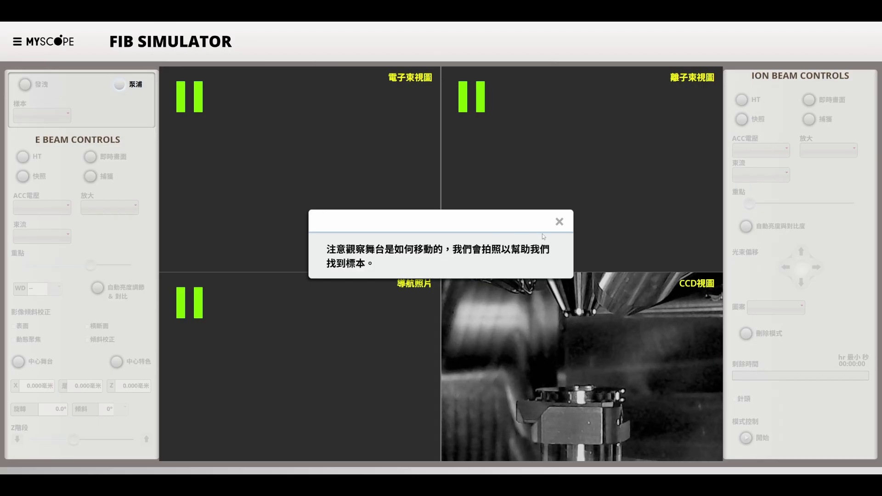
left_click(559, 223)
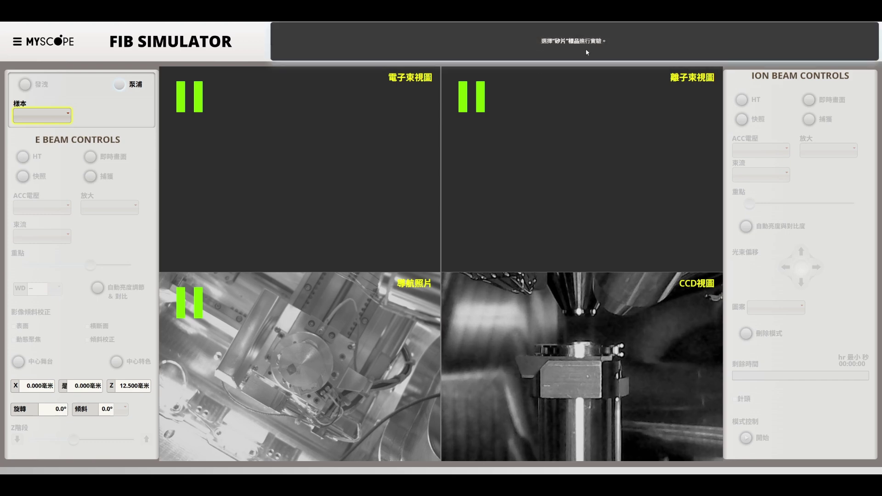
left_click(26, 118)
left_click(29, 161)
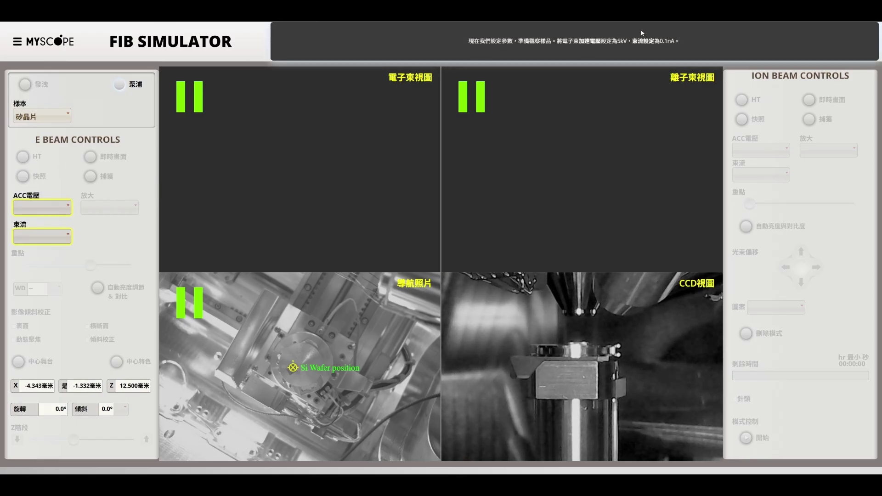
Step: Set the electron beam to 5 kV accelerating voltage and 0.1 nA current, and turn on its HT
left_click(42, 207)
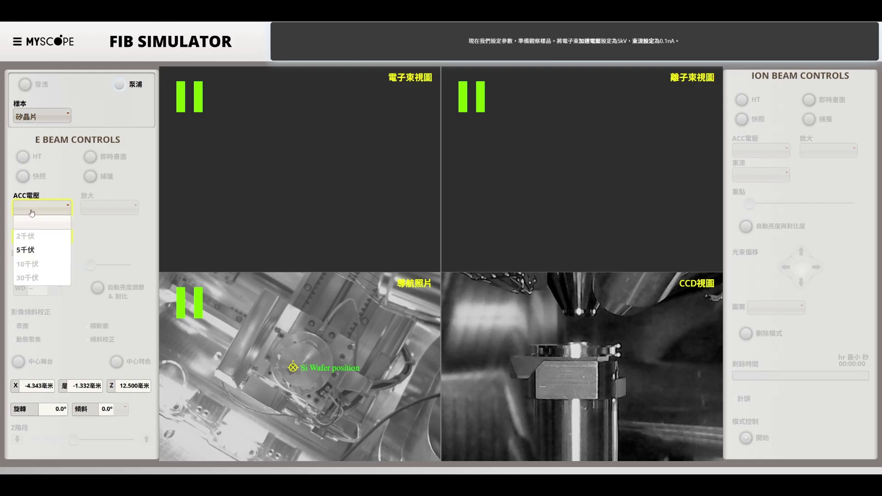
left_click(26, 253)
left_click(39, 236)
left_click(41, 263)
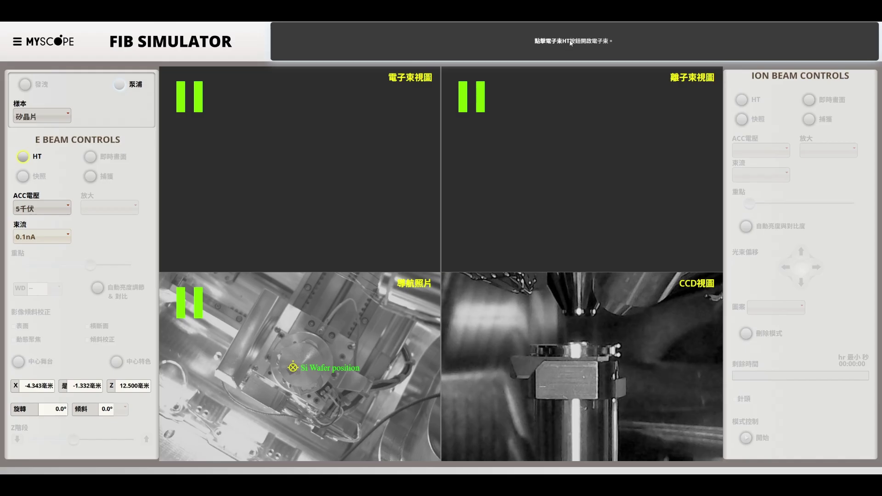
left_click(25, 160)
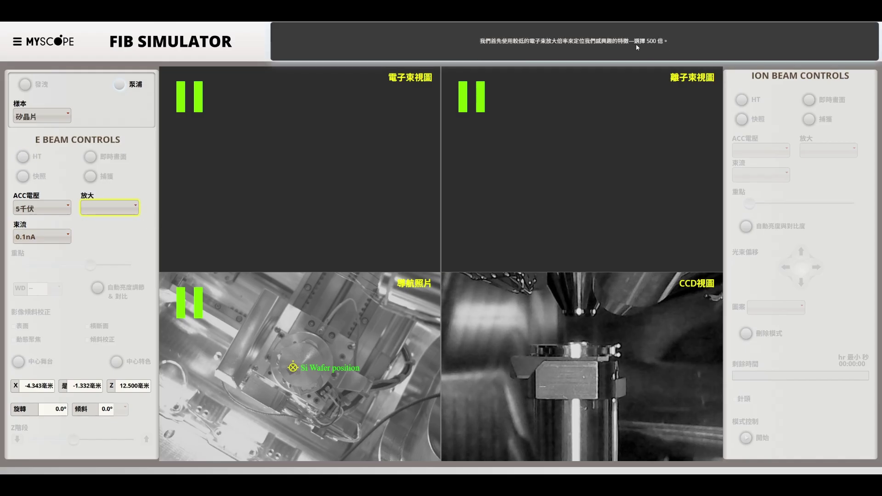
Step: Set the electron beam magnification to 500x and start its live view
left_click(104, 210)
left_click(97, 236)
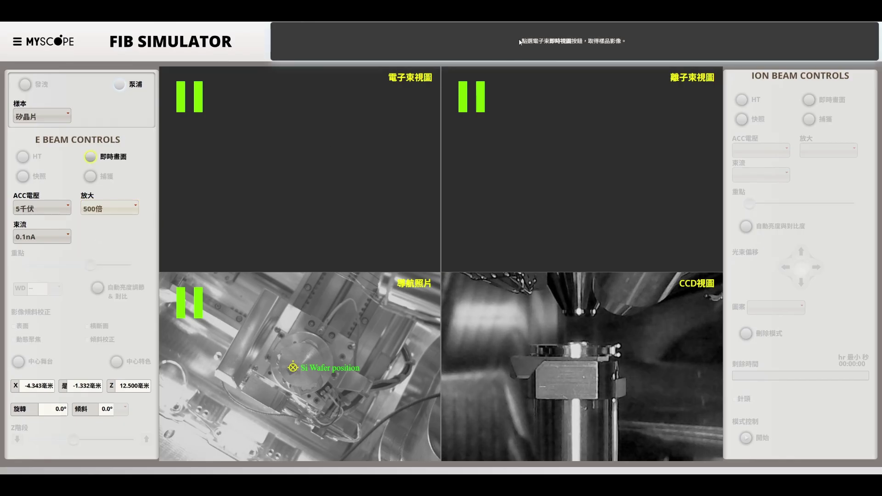
left_click(91, 158)
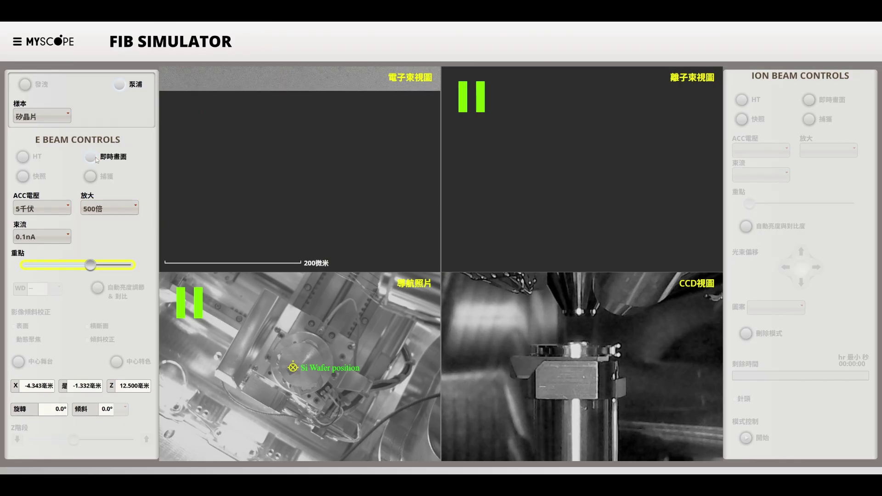
Step: Focus the electron beam image at a working distance of about 7.63 mm and apply automatic brightness and contrast
left_click(91, 266)
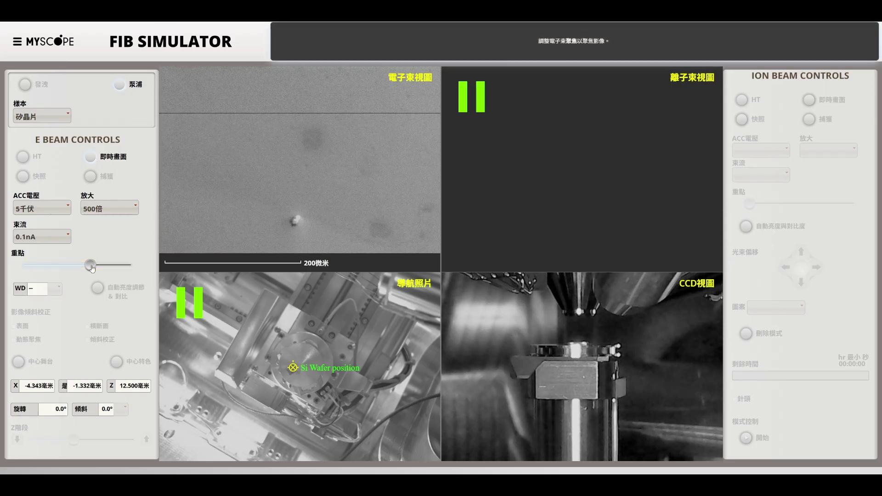
left_click_drag(91, 266, 141, 281)
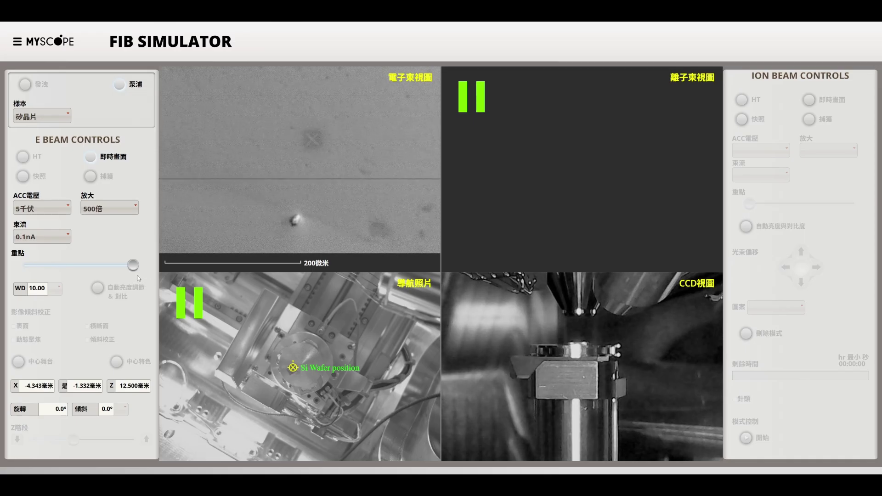
left_click_drag(133, 269, 102, 265)
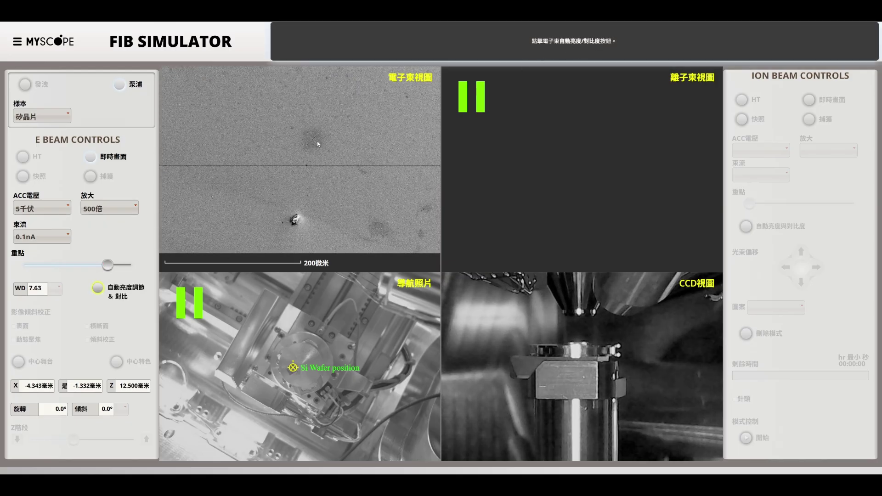
left_click(97, 288)
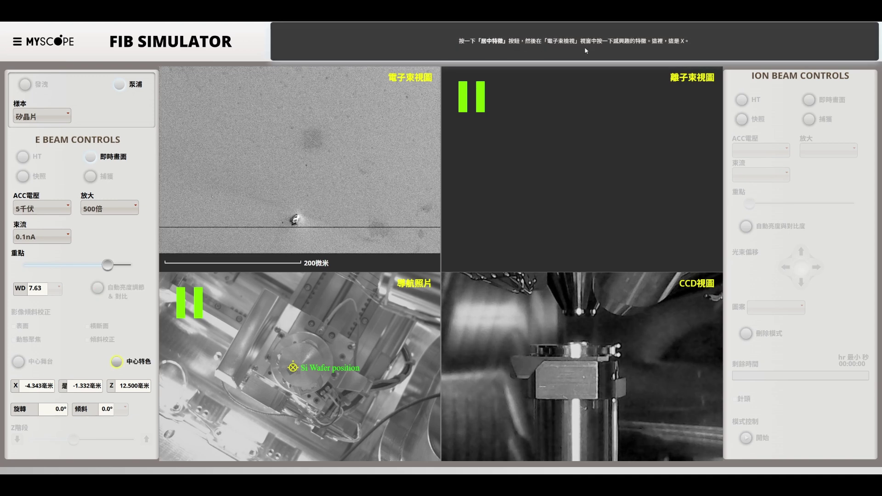
Step: Centre the X feature in the electron beam view and raise the magnification to 3000x
left_click(133, 362)
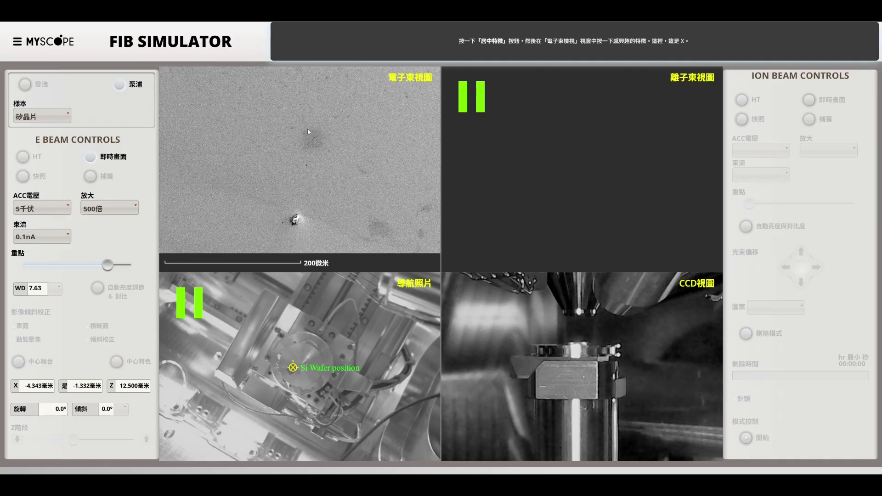
left_click(312, 145)
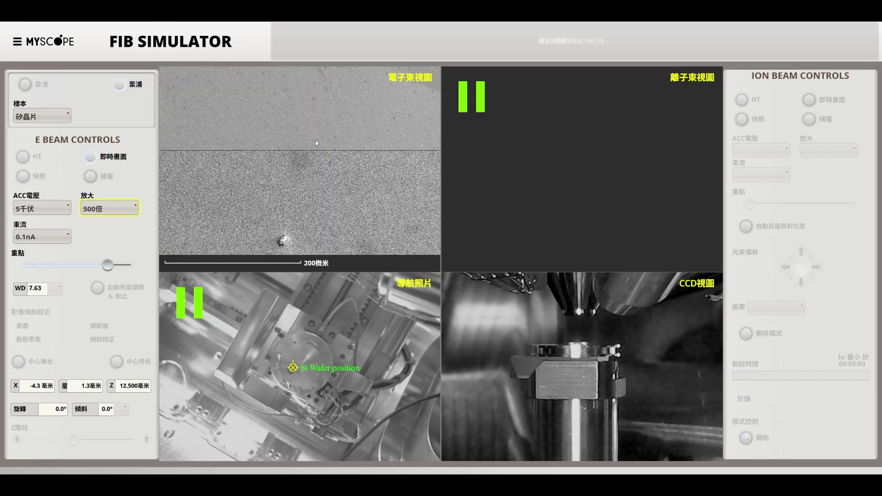
left_click(109, 207)
left_click(99, 264)
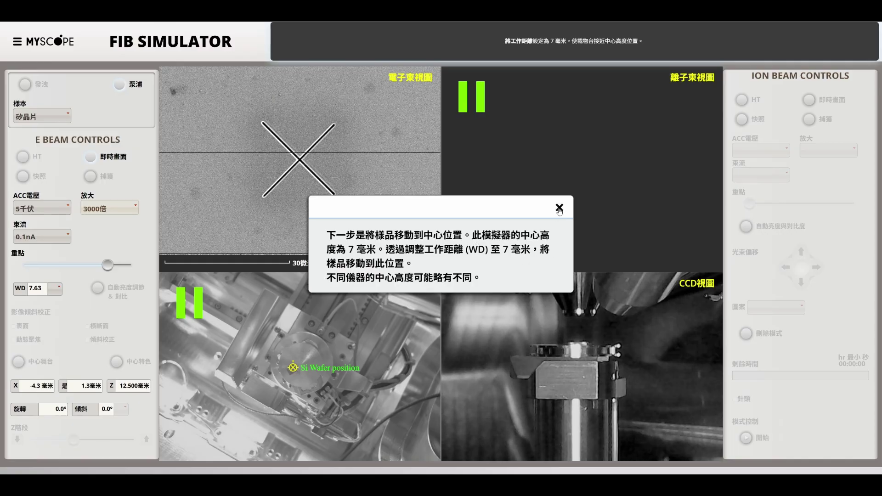
Step: Dismiss the eucentric height notice and set the working distance to 7 mm
left_click(542, 228)
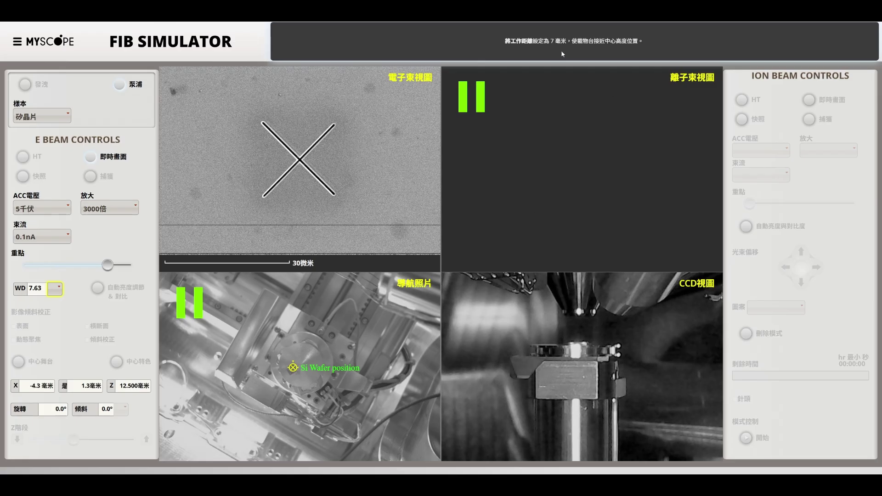
left_click(55, 289)
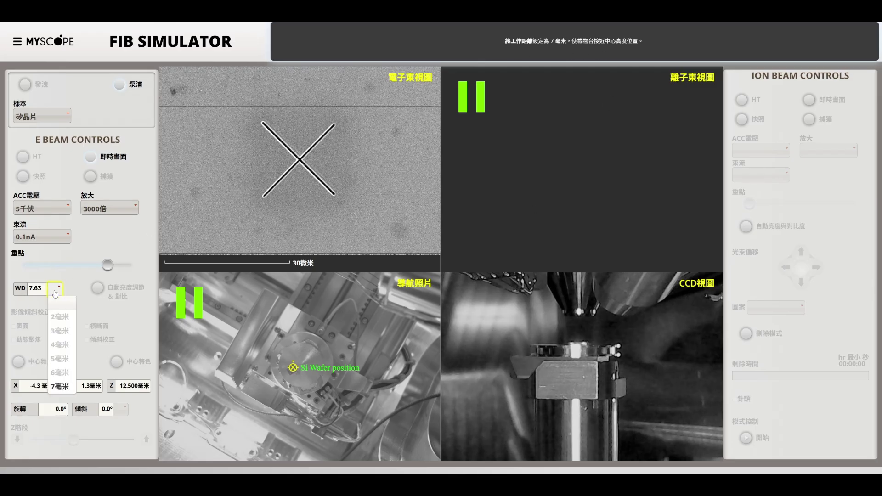
left_click(61, 388)
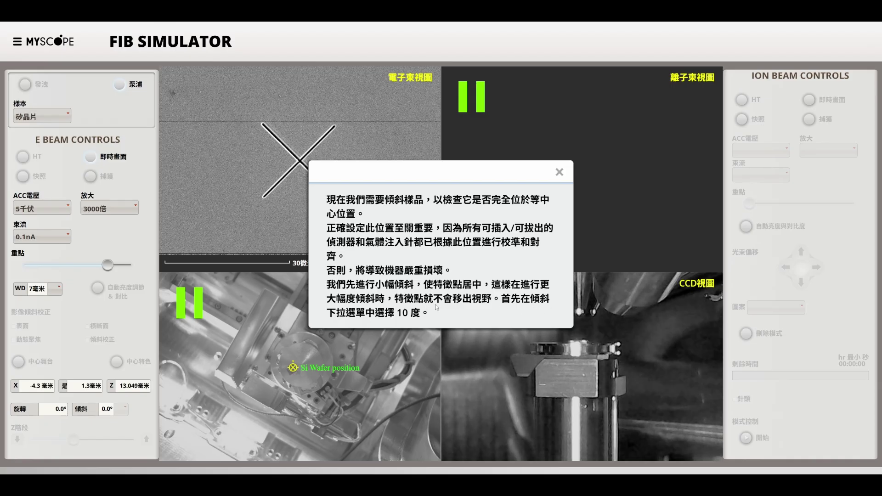
Step: Dismiss the tilt instructions and tilt the stage to 10°
left_click(559, 175)
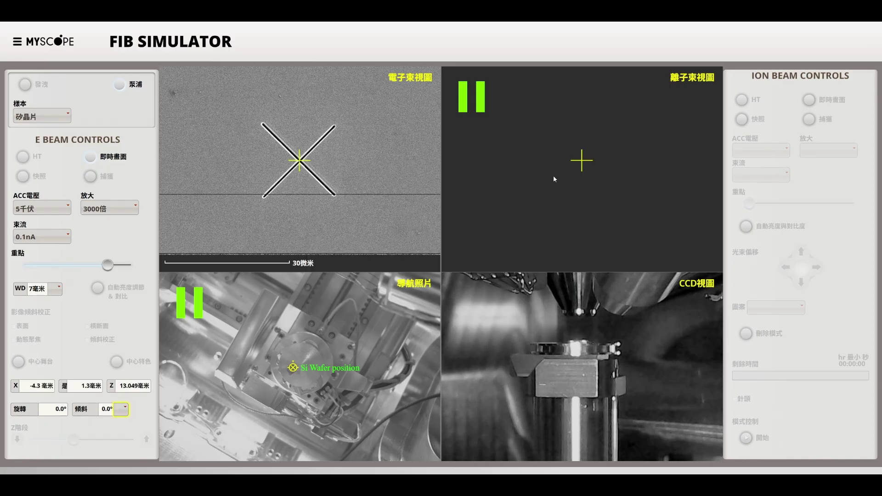
left_click(118, 411)
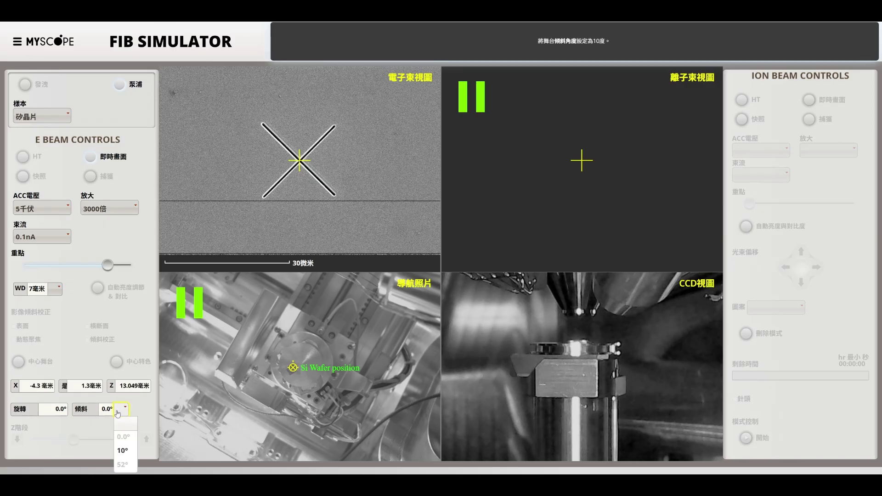
left_click(123, 450)
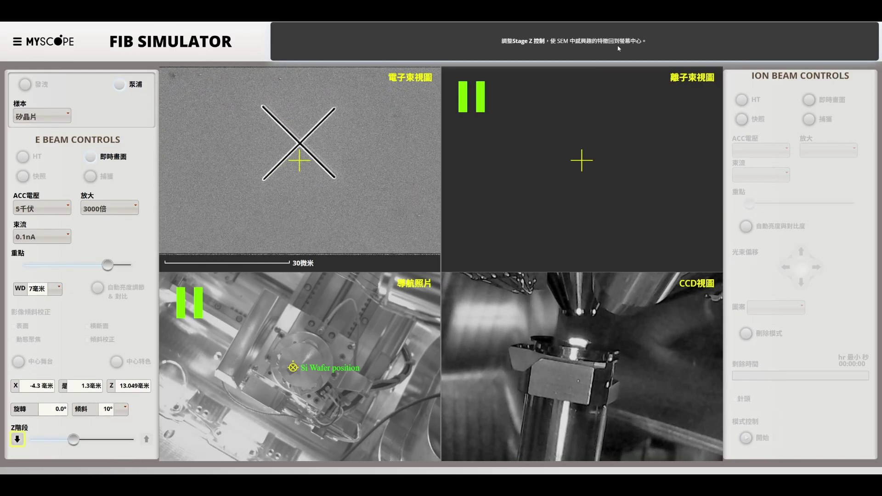
Step: Lower the stage in Z until the X feature is back on the centre cross, and return the stage tilt to 0°
left_click(17, 441)
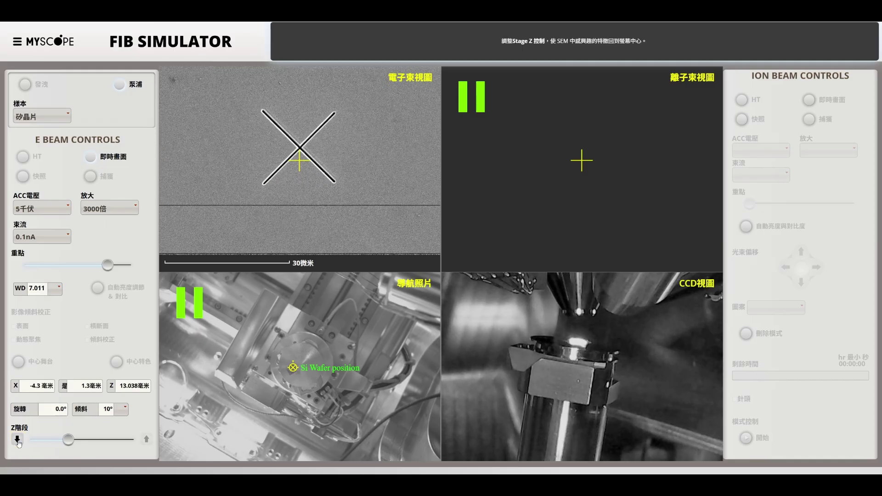
left_click(17, 440)
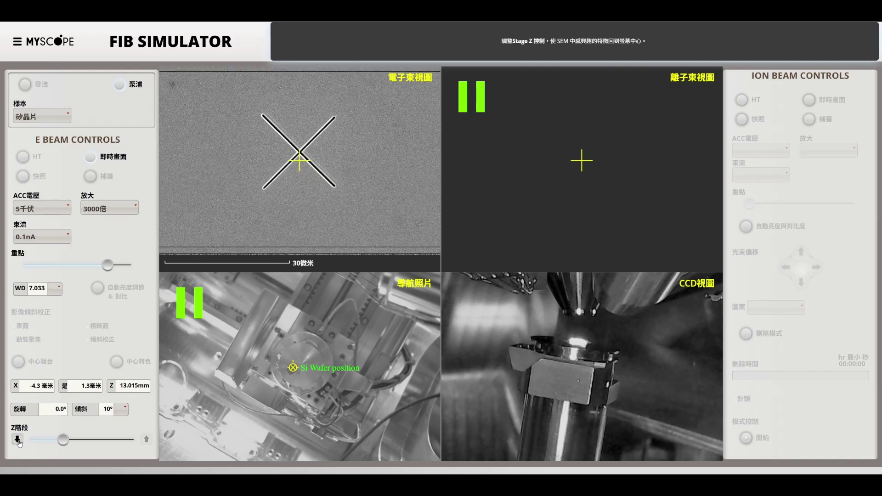
left_click(17, 441)
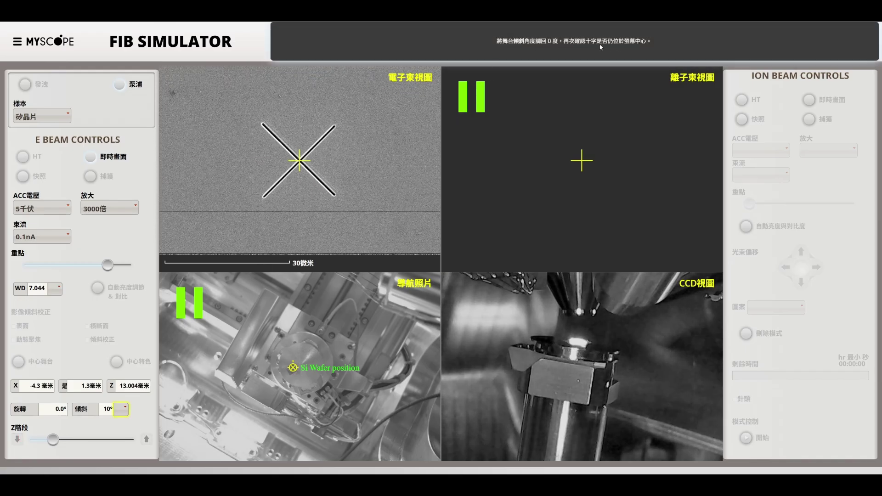
left_click(121, 409)
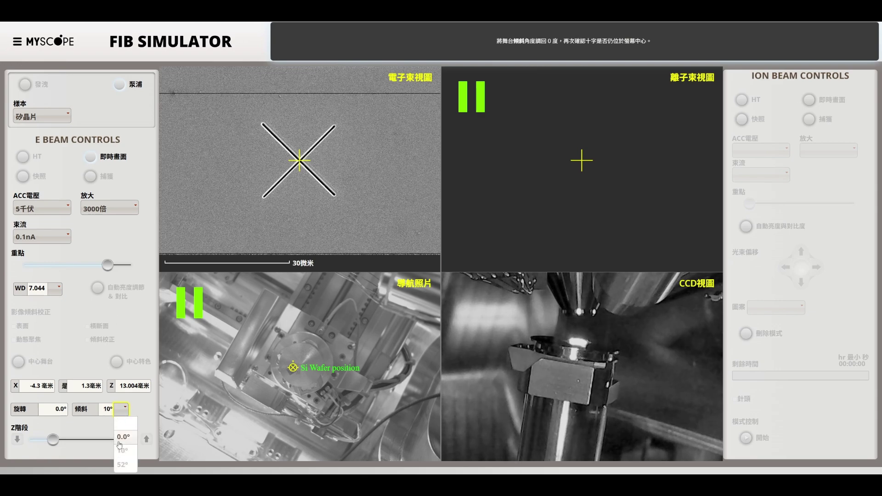
left_click(122, 420)
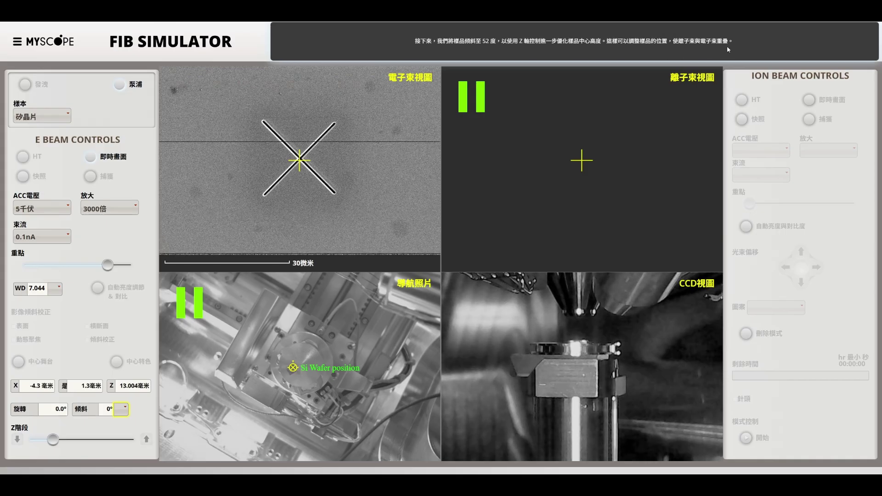
Step: Tilt the stage to 52° and apply automatic brightness and contrast to the electron beam image
left_click(121, 411)
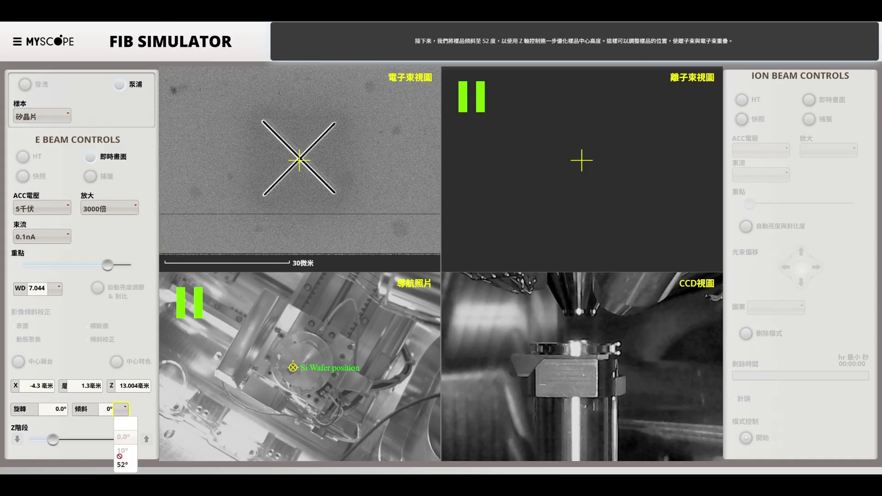
left_click(129, 467)
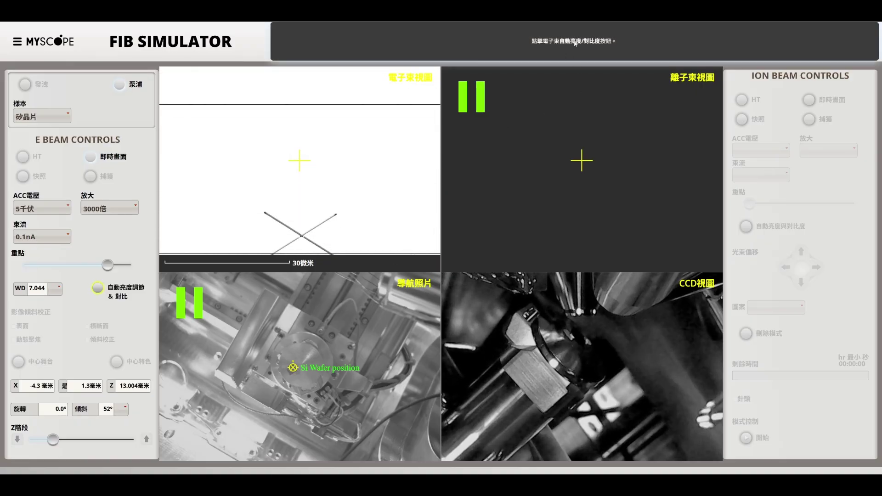
left_click(98, 288)
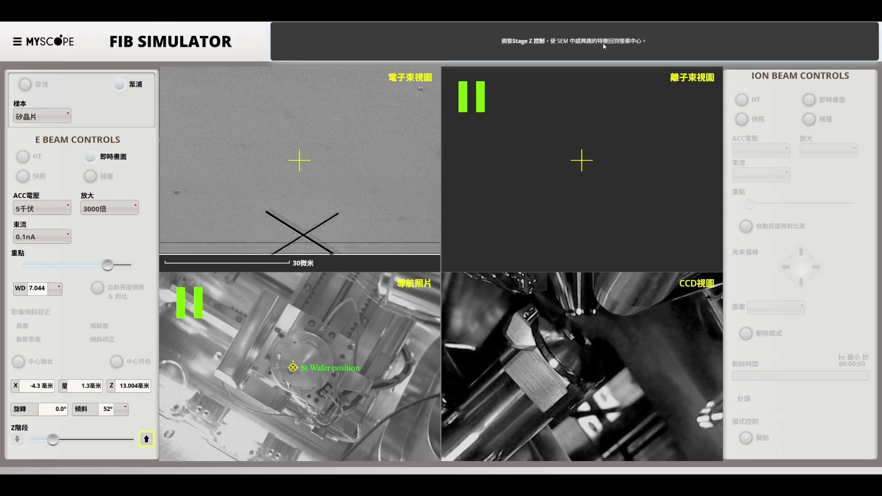
Step: Raise the stage in Z until the X feature sits on the centre cross, and stop the electron beam live scan
left_click(146, 440)
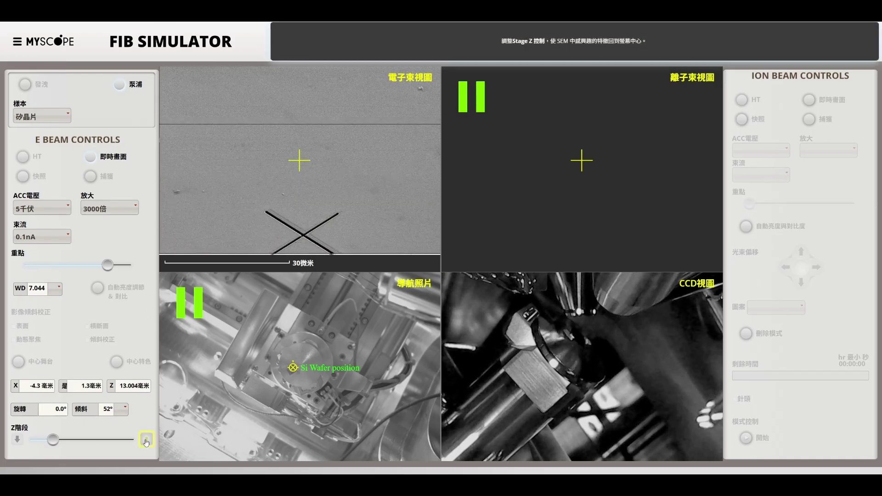
left_click(146, 440)
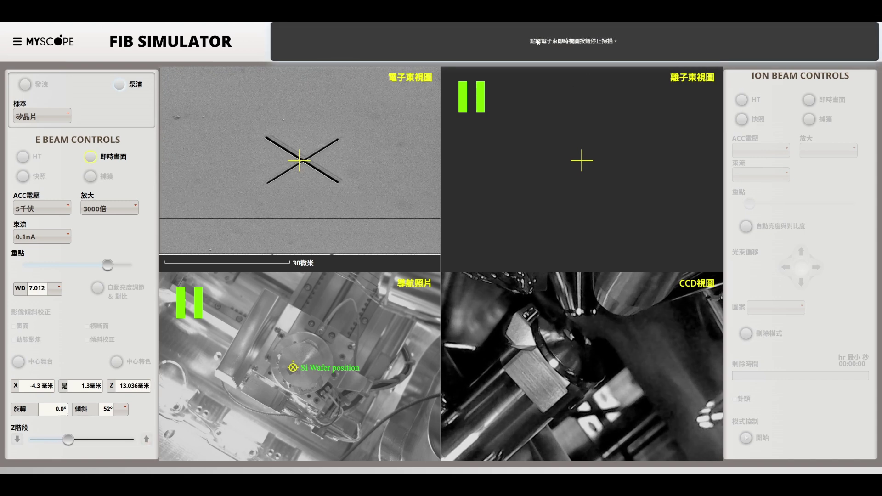
left_click(92, 158)
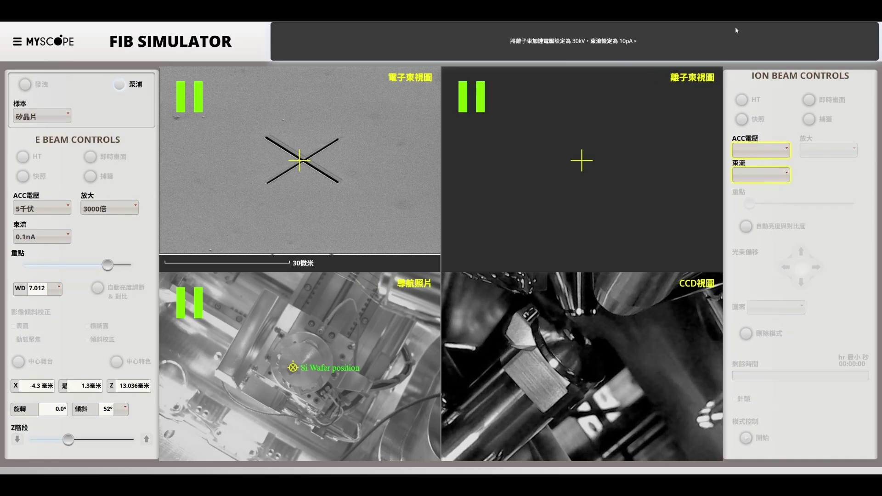
Step: Set the ion beam to 30 kV accelerating voltage and 10 pA current, and turn on its HT
left_click(758, 151)
left_click(754, 219)
left_click(759, 175)
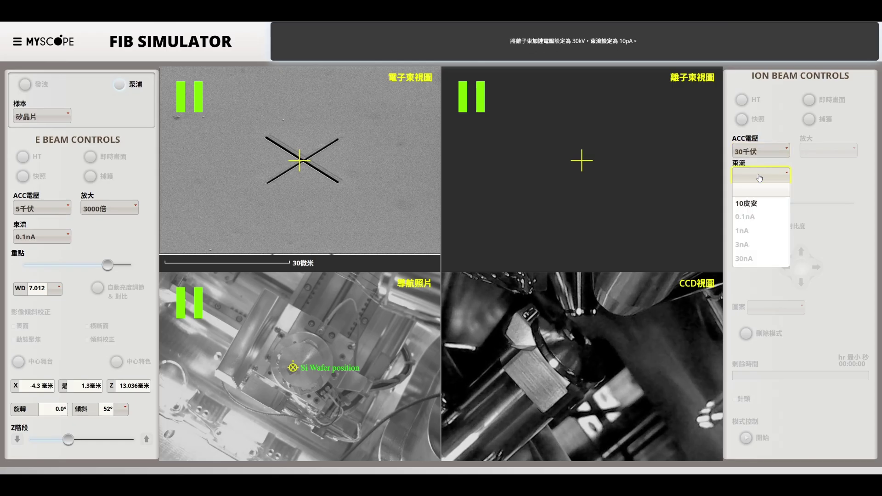
left_click(751, 201)
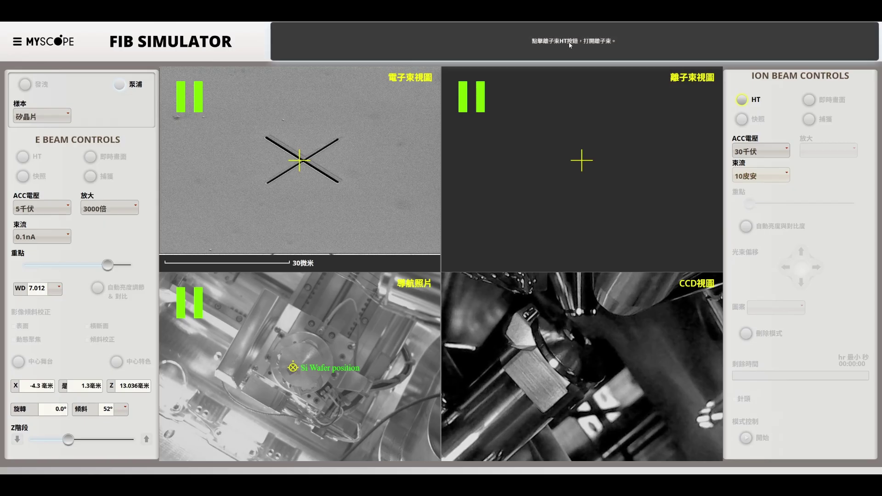
left_click(741, 100)
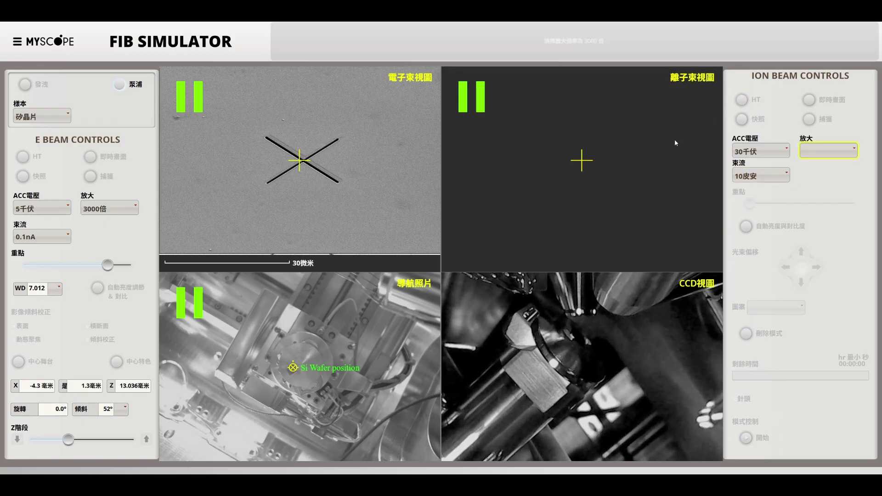
Step: Set the ion beam magnification to 3000x and start its live view
left_click(814, 150)
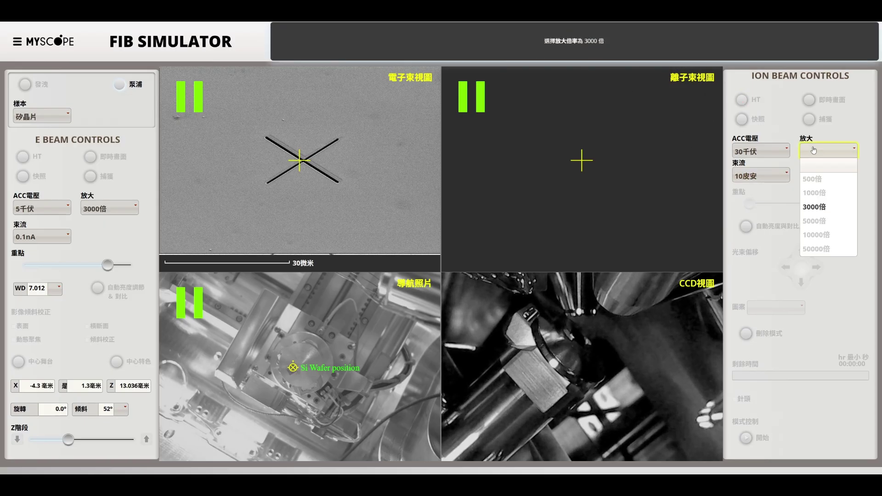
left_click(818, 206)
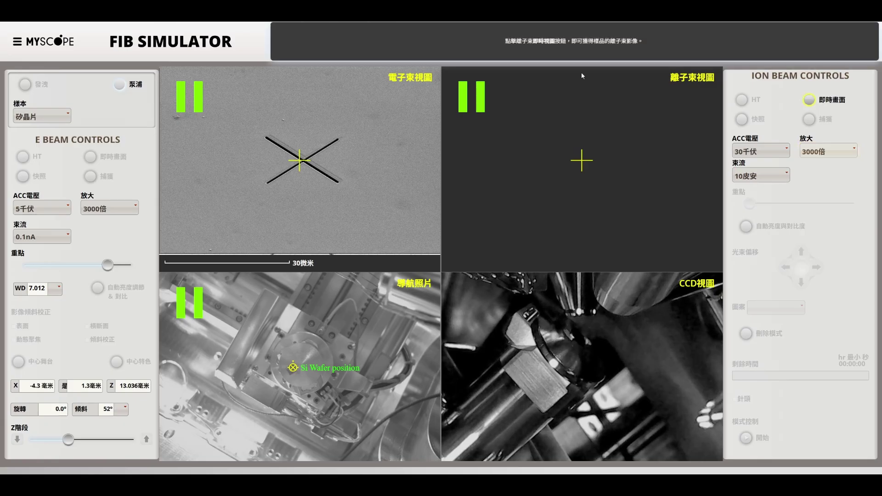
left_click(826, 102)
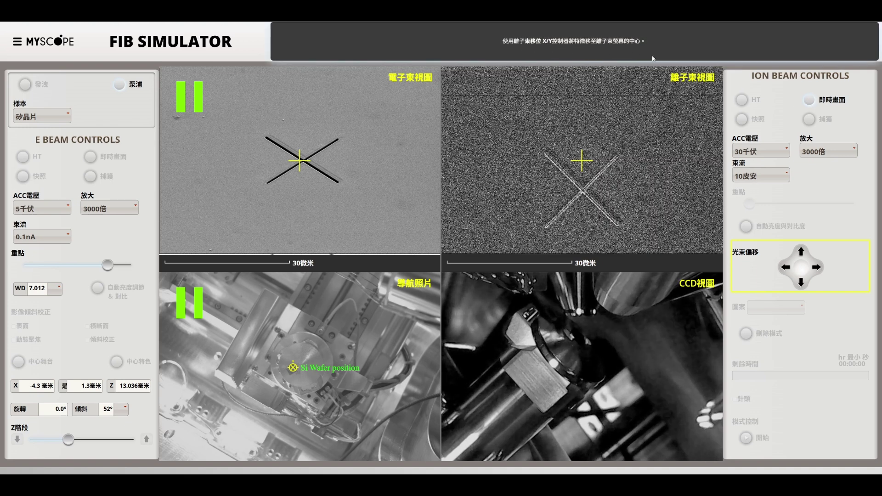
Step: Shift the ion beam vertically until the X feature sits on the centre cross, and stop the ion beam live scan
left_click(801, 252)
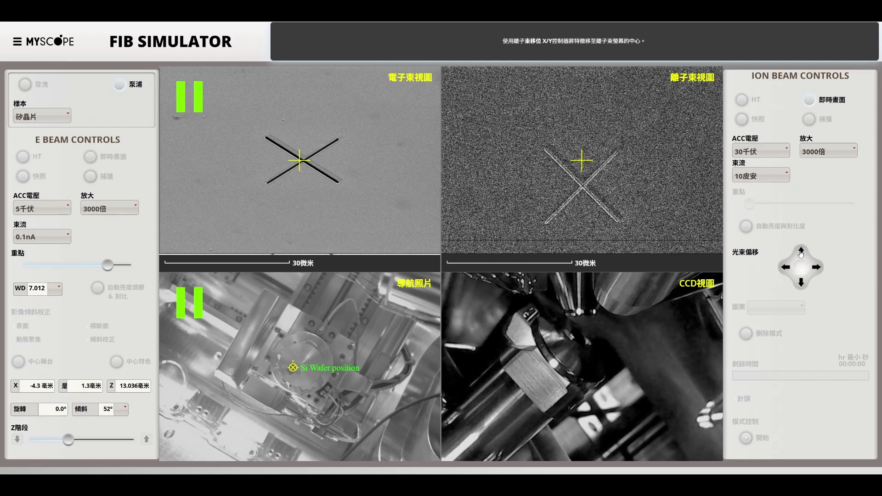
left_click(802, 253)
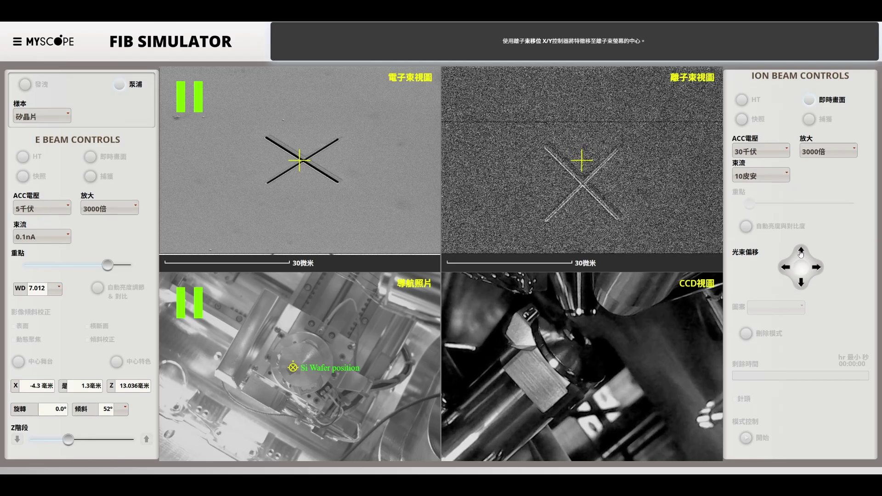
left_click(801, 253)
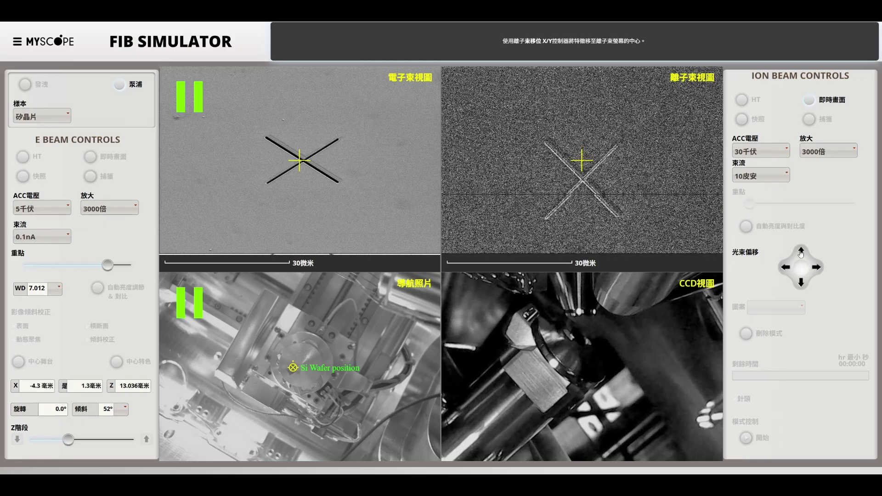
left_click(802, 252)
left_click(802, 252)
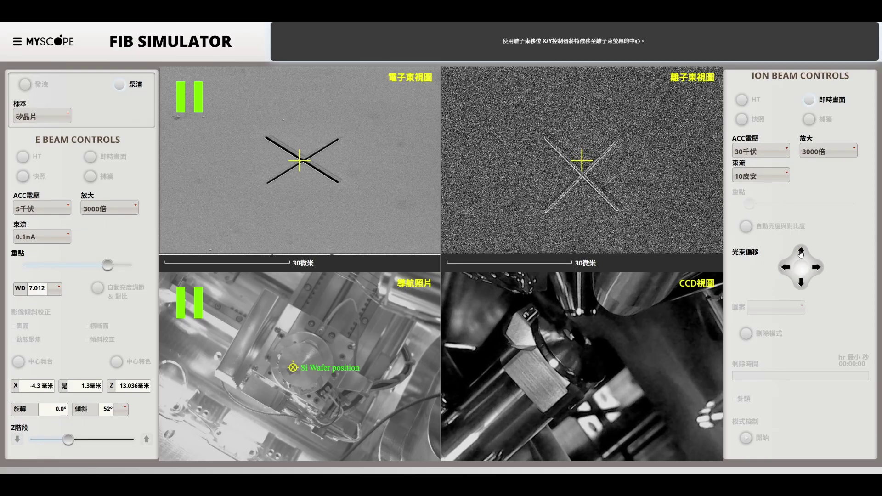
left_click(801, 253)
left_click(801, 253)
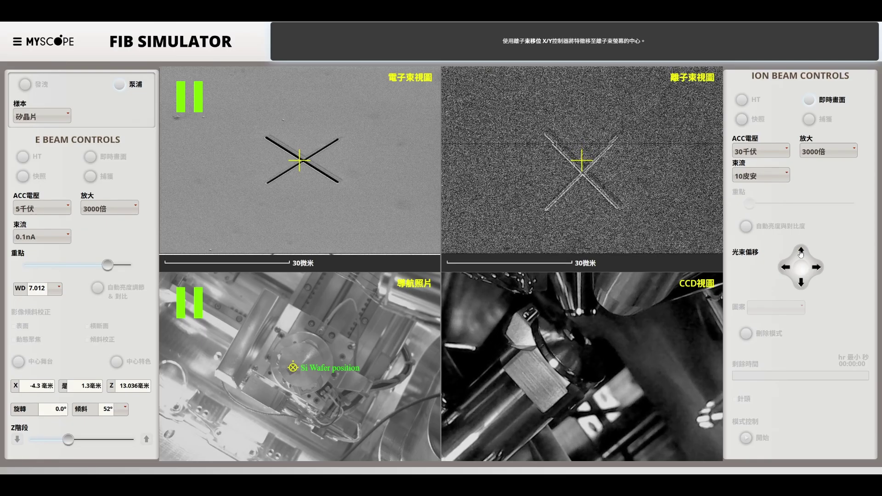
left_click(801, 252)
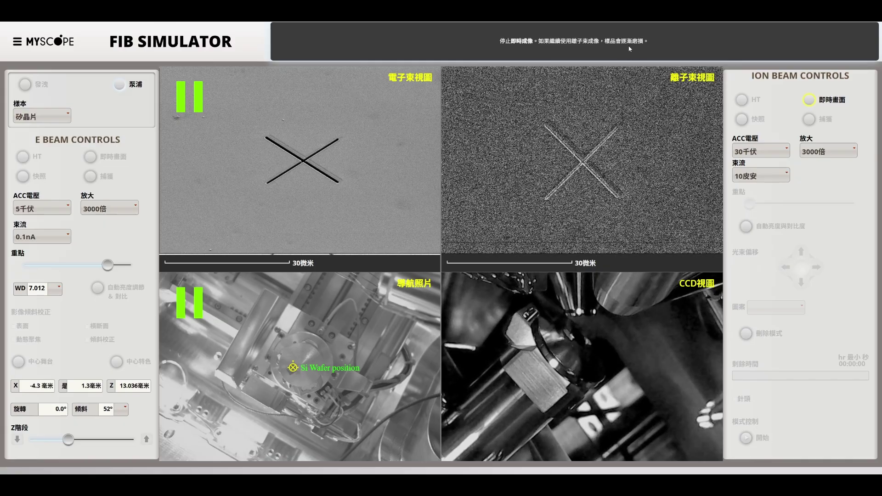
left_click(810, 101)
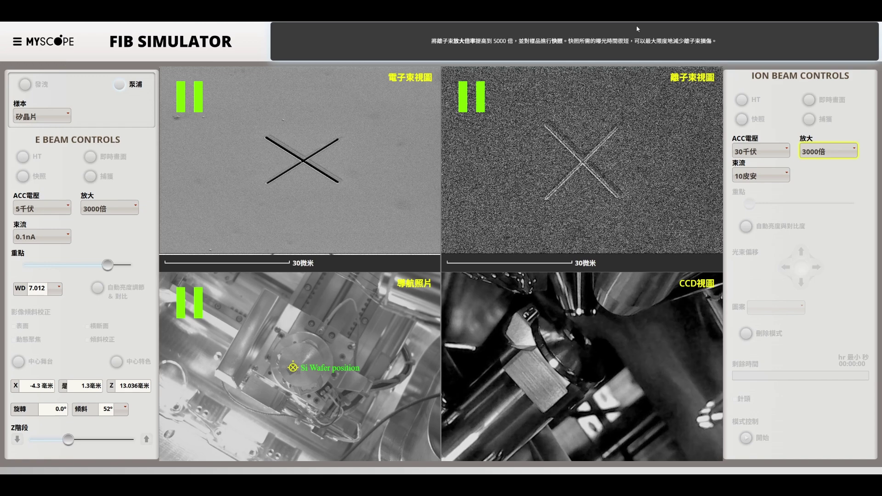
Step: Raise the ion beam magnification to 5000x and take a snapshot of the sample
left_click(815, 148)
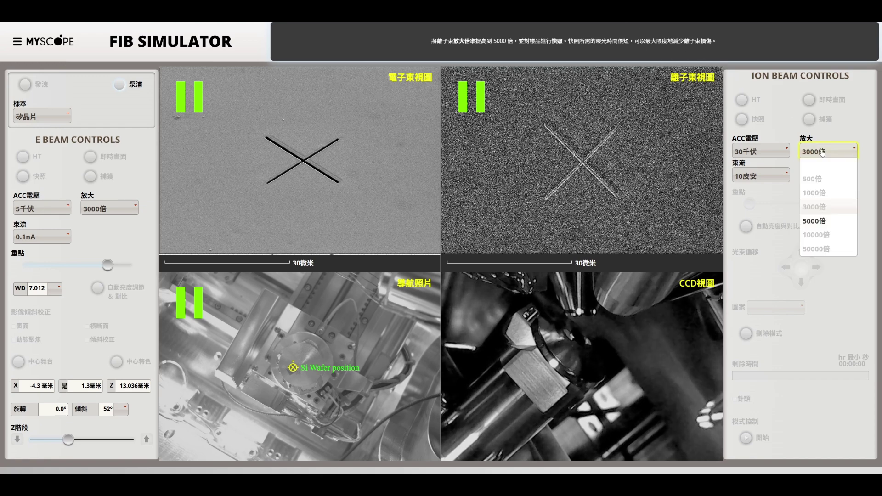
left_click(821, 224)
left_click(742, 119)
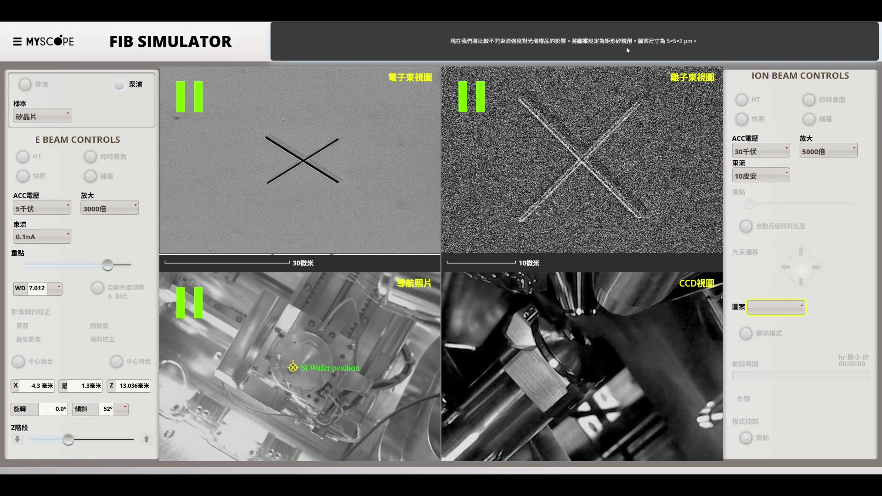
Step: Select the rectangular silicon milling pattern and place it on the blue outline to the upper left of the X feature, dismissing the milling time notice
left_click(777, 308)
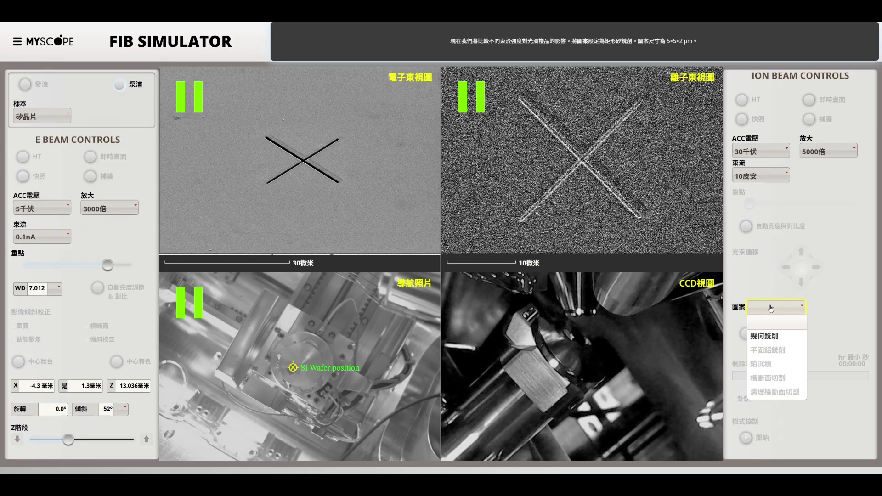
left_click(767, 335)
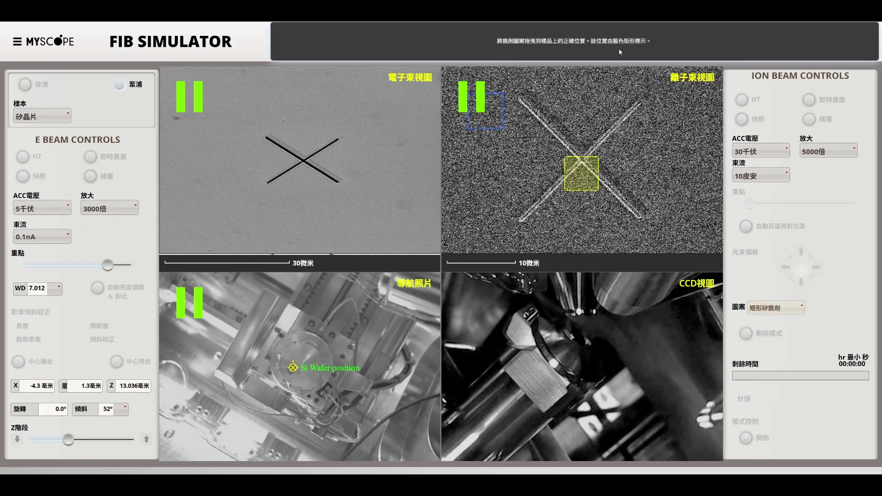
left_click_drag(585, 179, 490, 114)
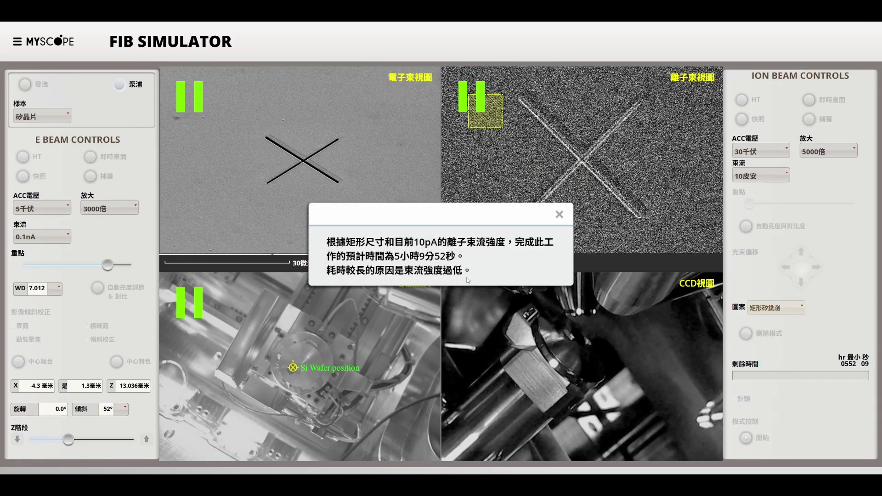
left_click(559, 215)
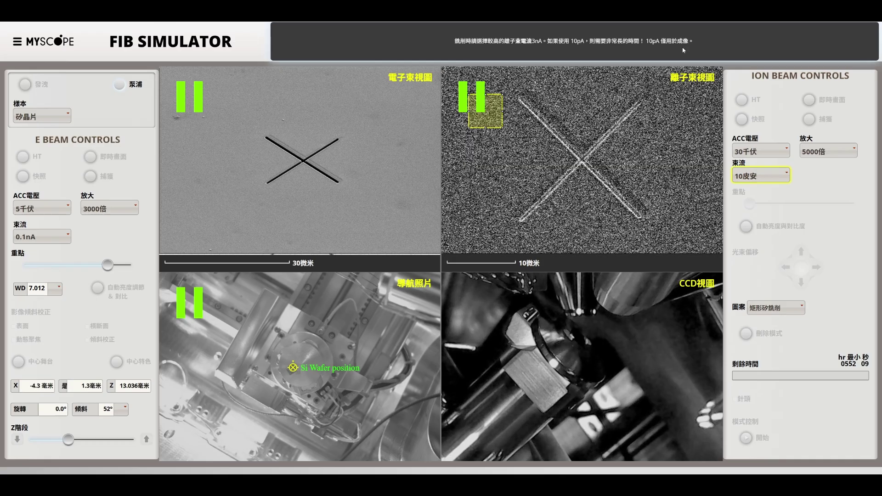
Step: Mill the placed rectangle with an ion beam current of 3 nA, and delete the finished pattern
left_click(760, 175)
left_click(749, 244)
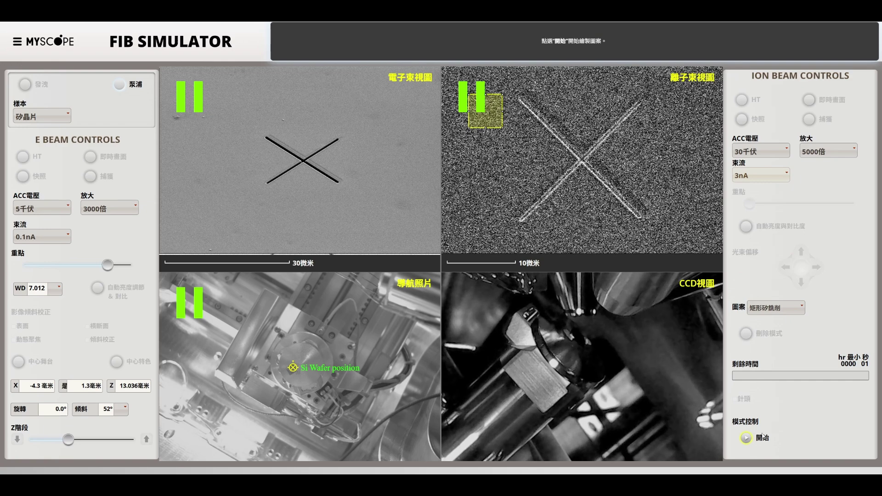
left_click(746, 438)
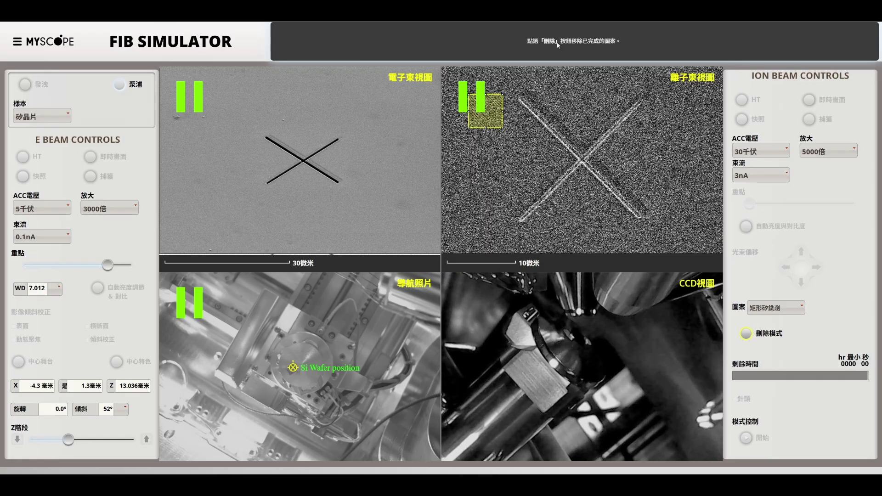
left_click(745, 335)
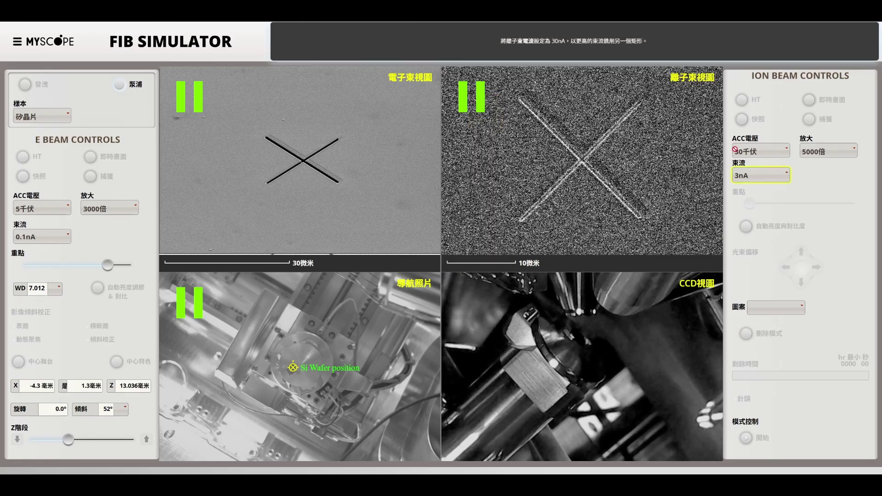
Step: Set the ion beam current to 30 nA and place another rectangular silicon milling pattern on the blue outline to the upper right of the X
left_click(758, 177)
left_click(752, 244)
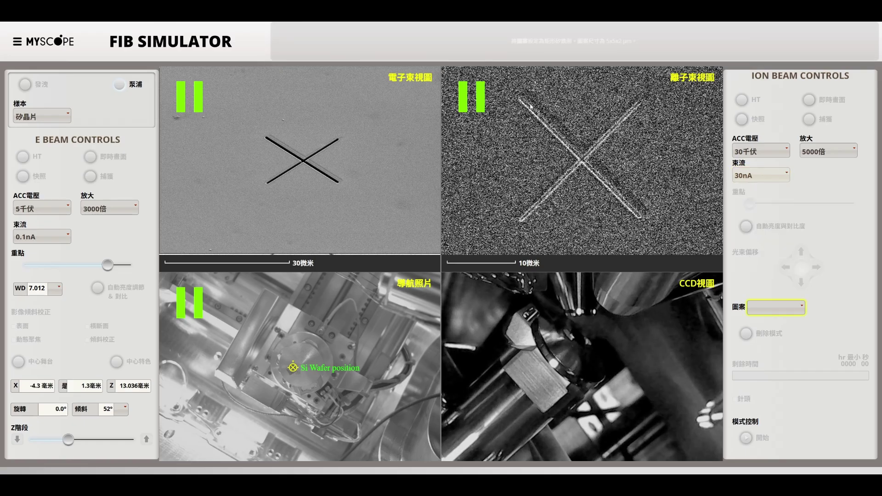
left_click(777, 308)
left_click(775, 338)
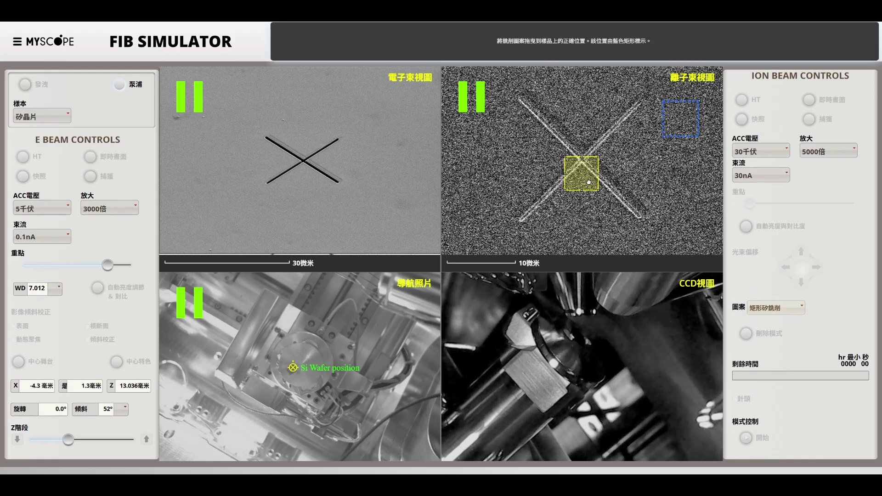
left_click_drag(589, 183, 688, 131)
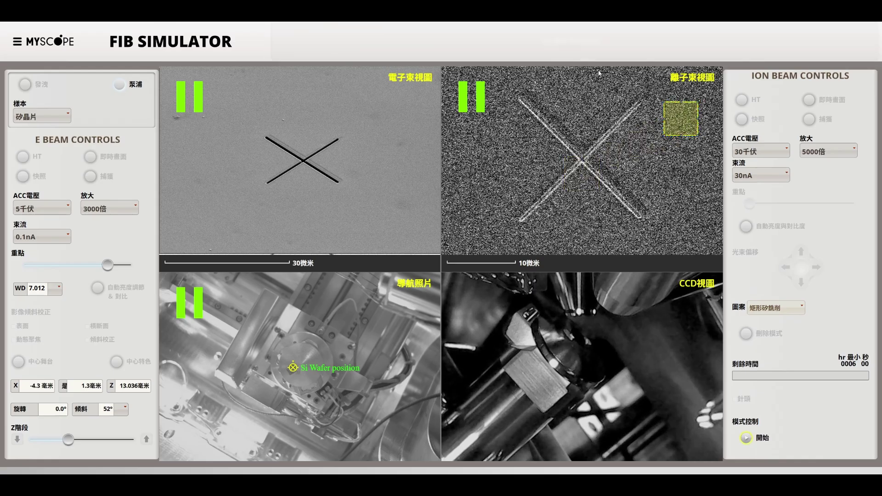
Step: Mill the second rectangle and delete its finished pattern, returning the ion beam current to 10 pA
left_click(746, 436)
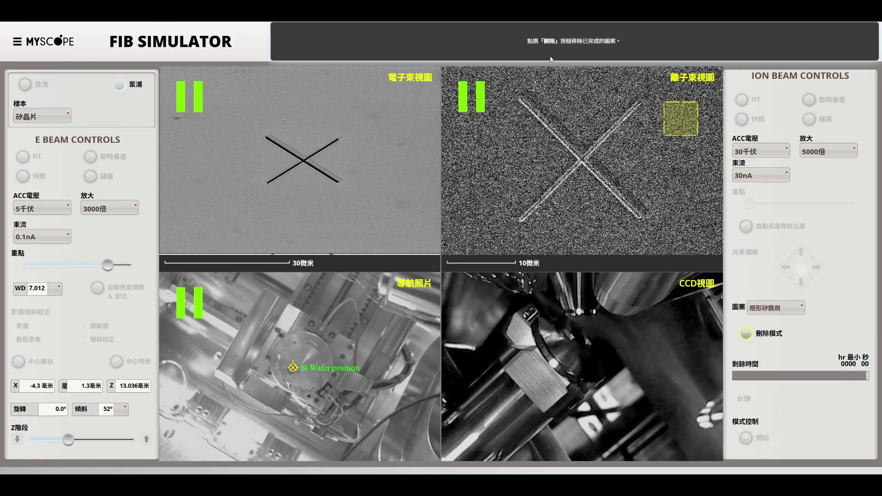
left_click(745, 335)
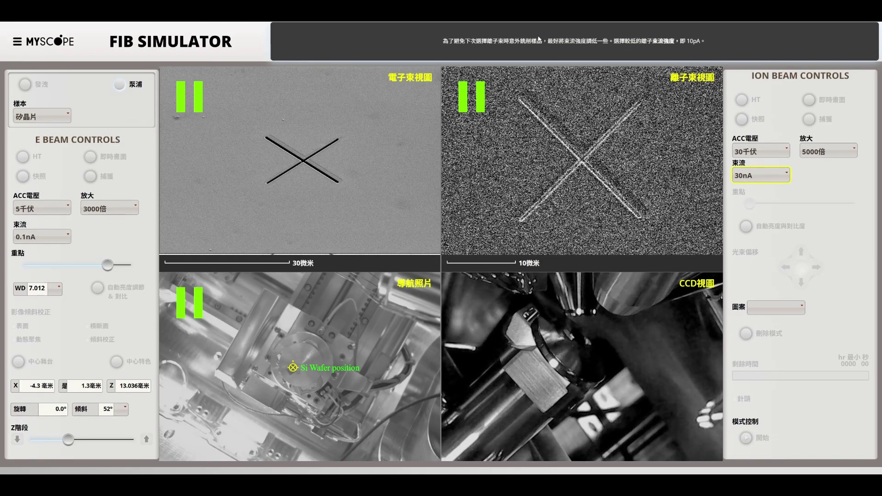
left_click(761, 175)
left_click(759, 202)
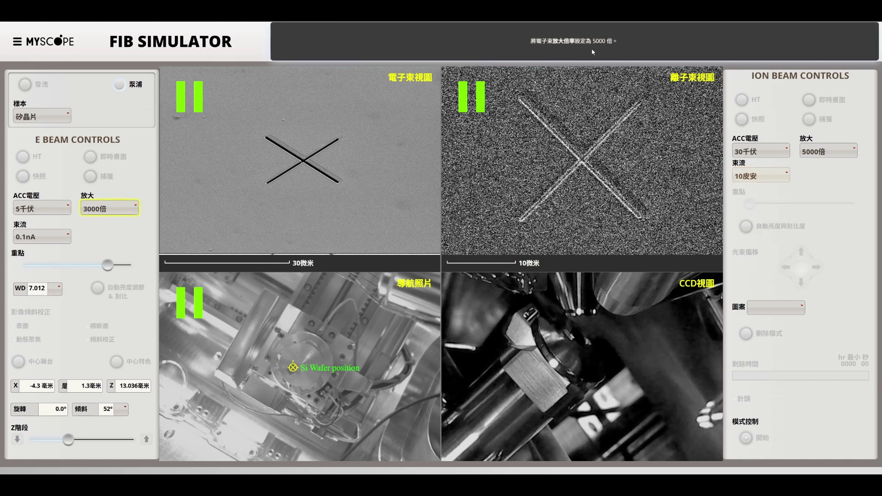
Step: Start live electron beam imaging at 5000x magnification and apply automatic brightness and contrast
left_click(114, 210)
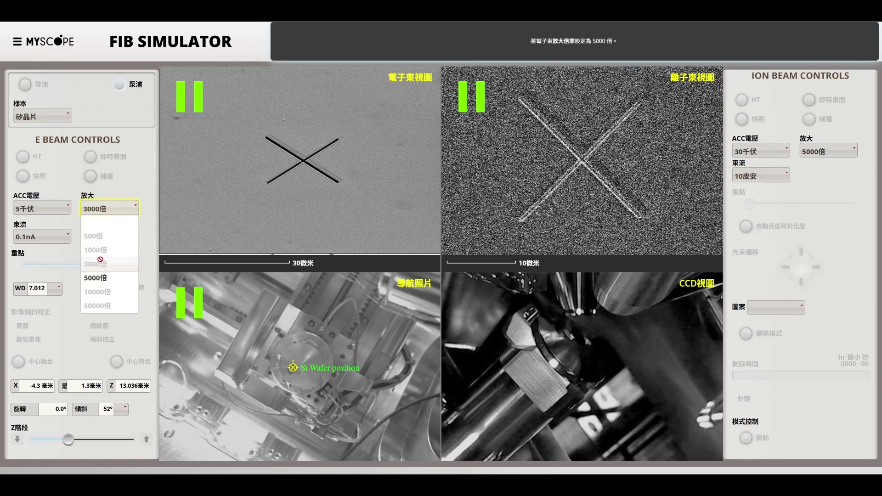
left_click(100, 280)
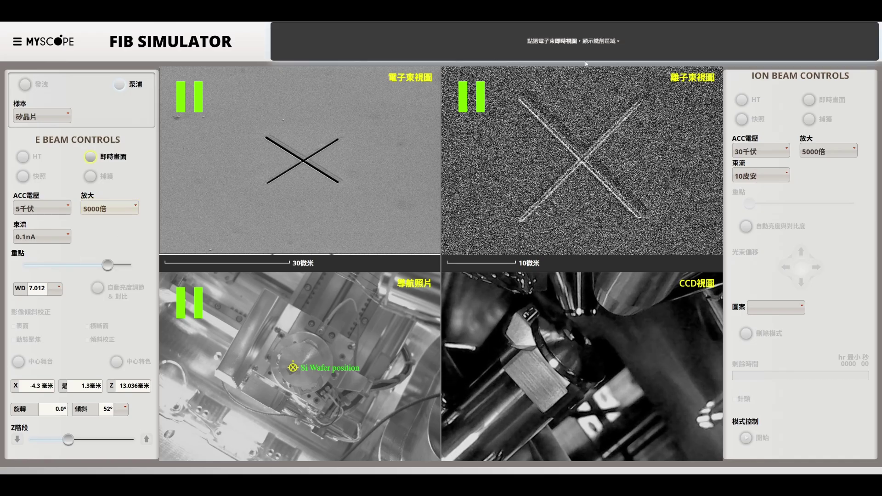
left_click(91, 159)
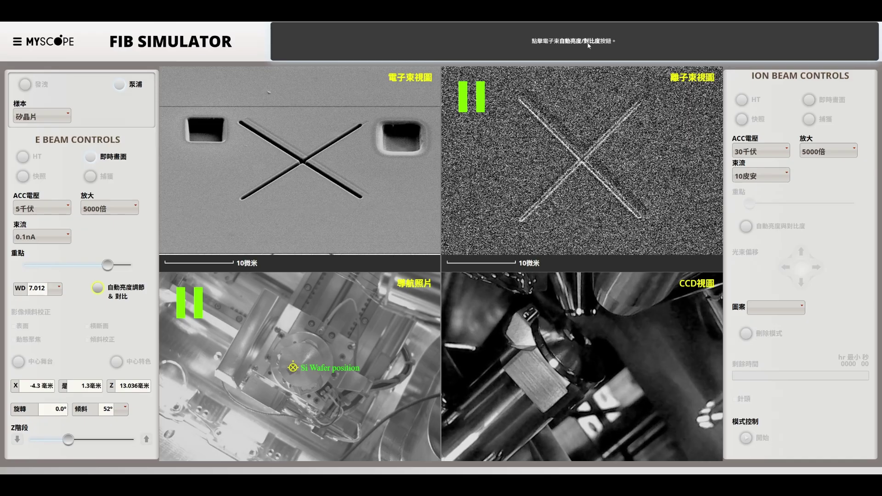
left_click(112, 293)
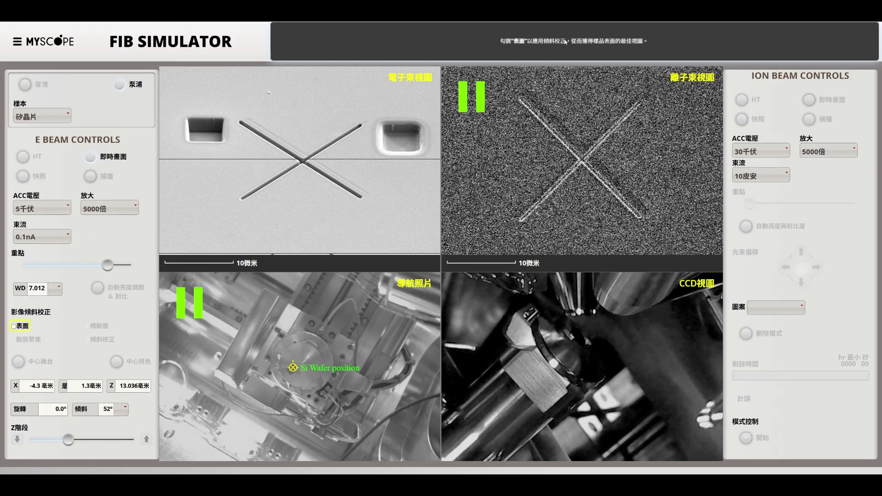
Step: Apply surface tilt correction to the electron beam image, and capture and save the image to the computer
left_click(14, 326)
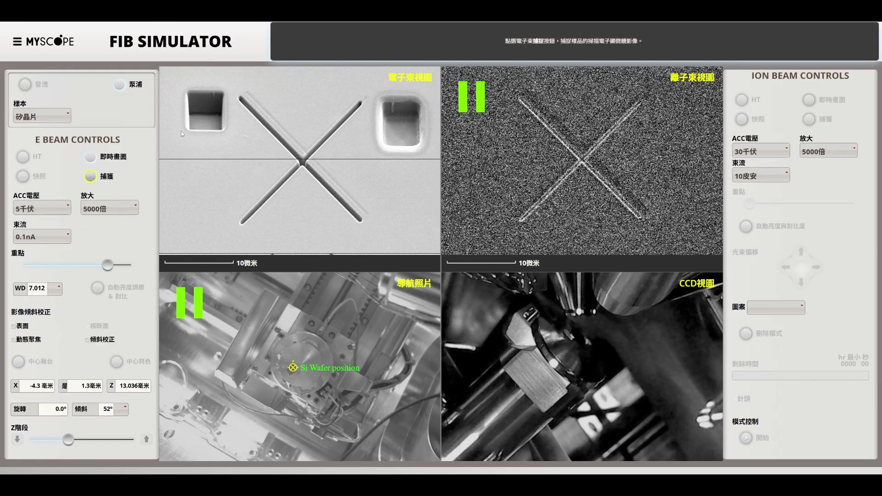
left_click(92, 177)
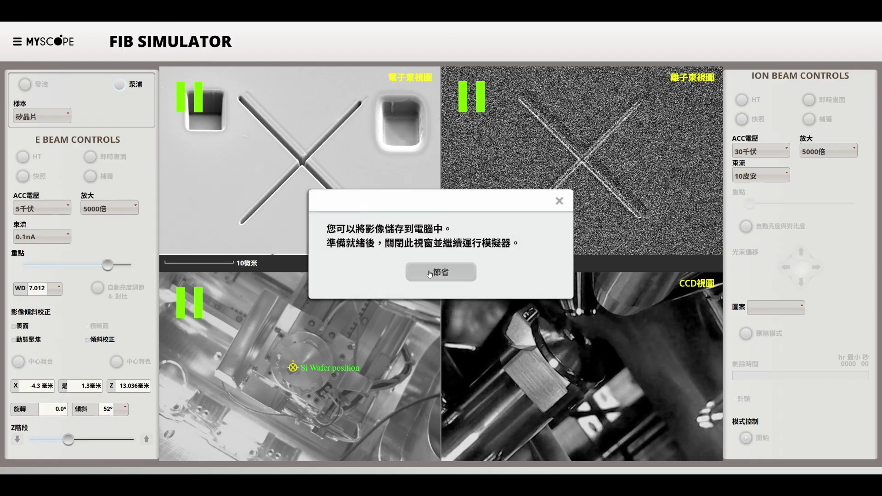
left_click(436, 273)
left_click(371, 221)
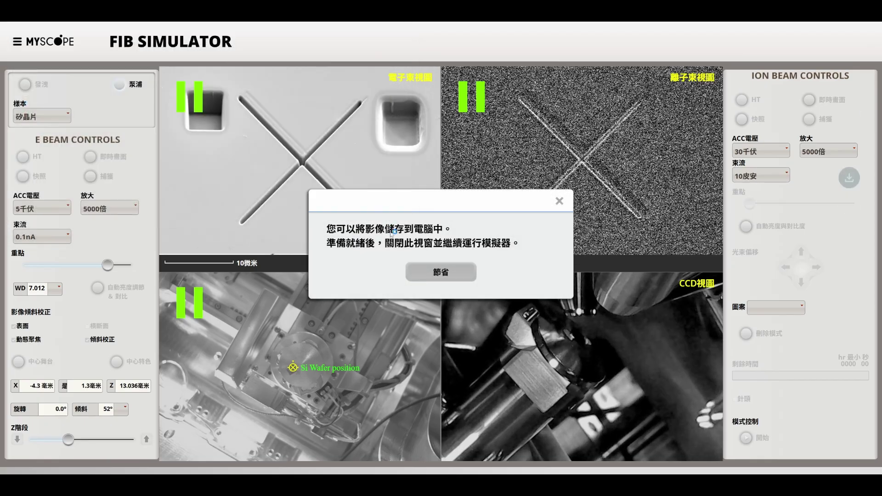
left_click(560, 202)
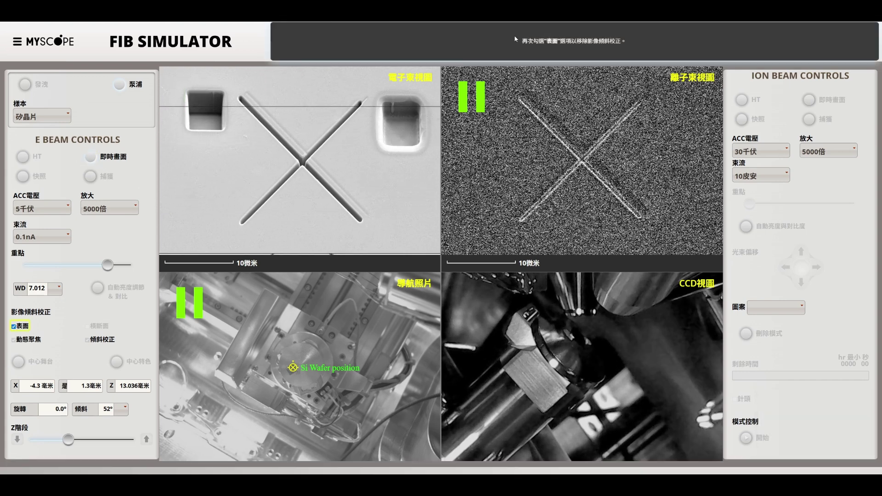
Step: Switch the electron beam image tilt correction from surface to cross-section
left_click(14, 328)
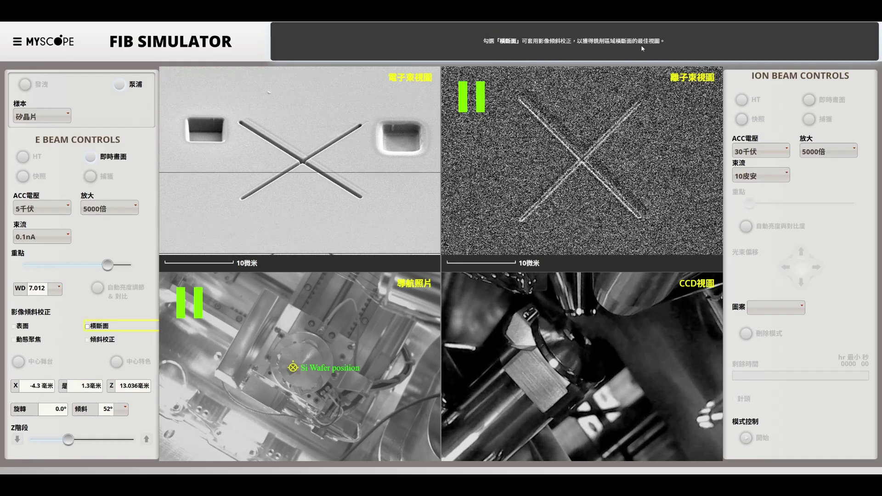
left_click(104, 328)
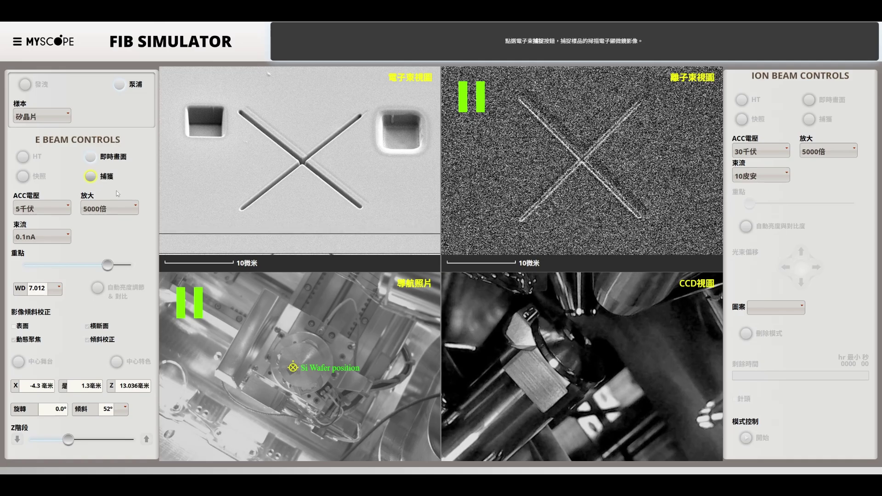
Step: Capture the electron beam image with cross-section tilt correction and dismiss the save dialog
left_click(91, 176)
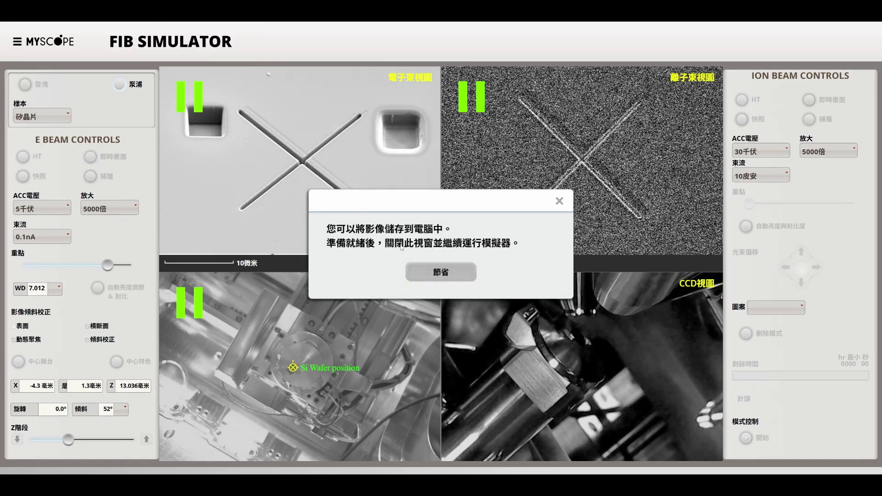
left_click(560, 202)
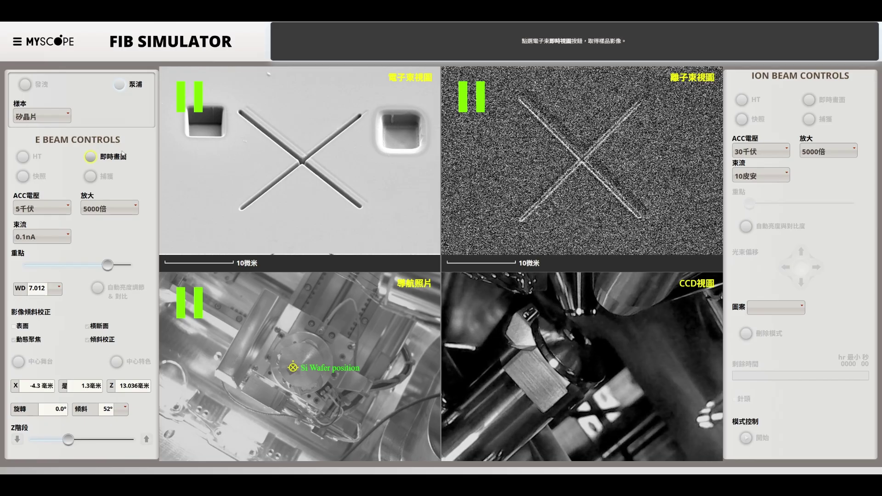
Step: Remove the cross-section tilt correction in the live electron beam view and stop live imaging
left_click(107, 159)
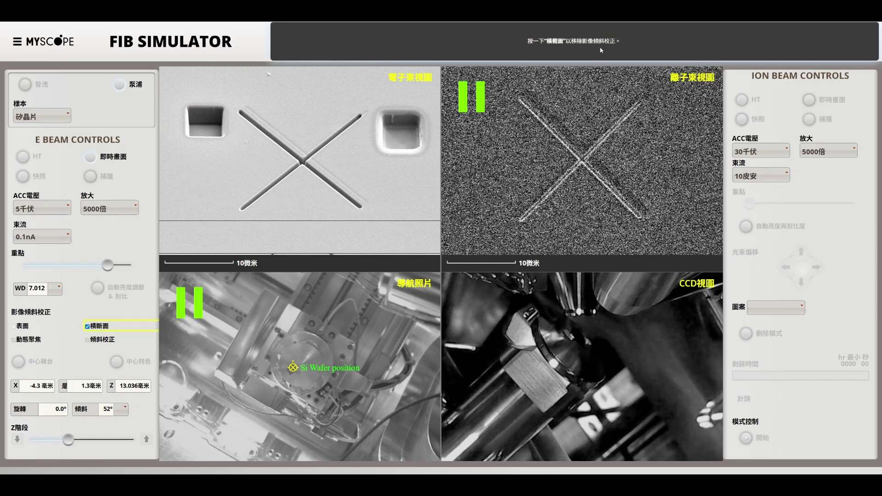
left_click(93, 329)
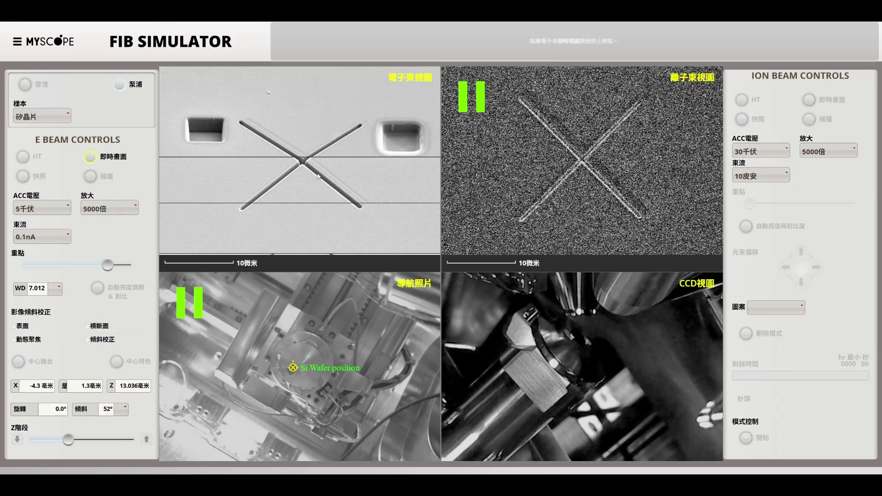
left_click(91, 157)
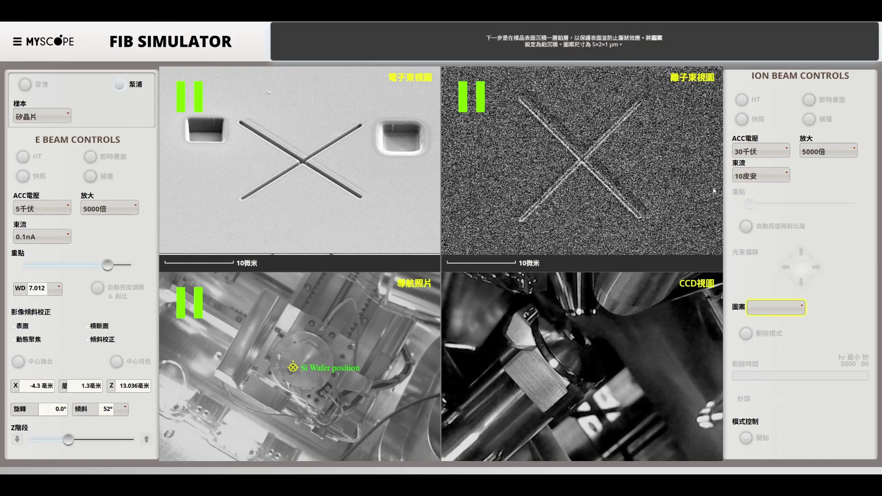
Step: Place a 5x2x1 µm platinum deposition pattern on the blue outline in the ion beam view and set the ion beam current to 0.1 nA
left_click(776, 307)
left_click(777, 363)
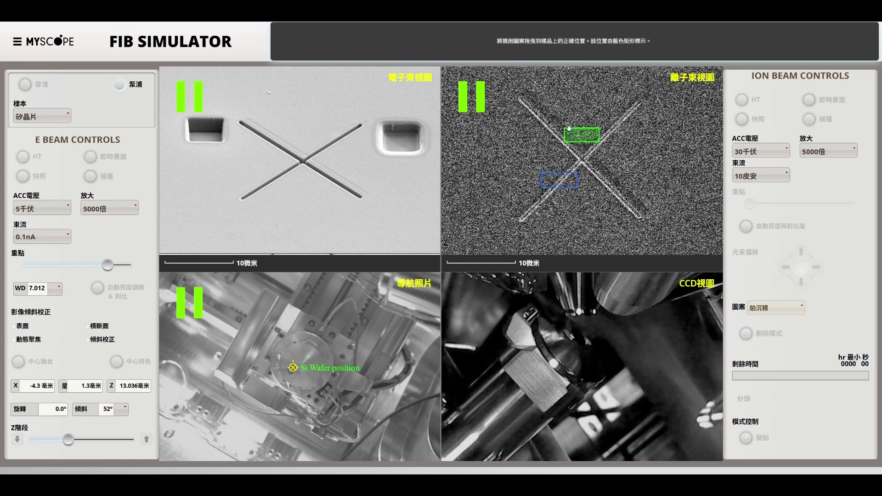
left_click_drag(573, 135, 547, 186)
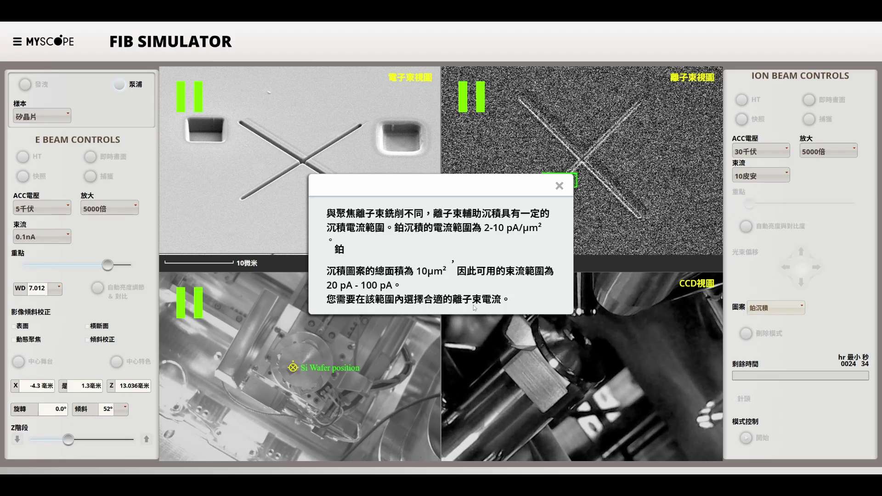
left_click(560, 187)
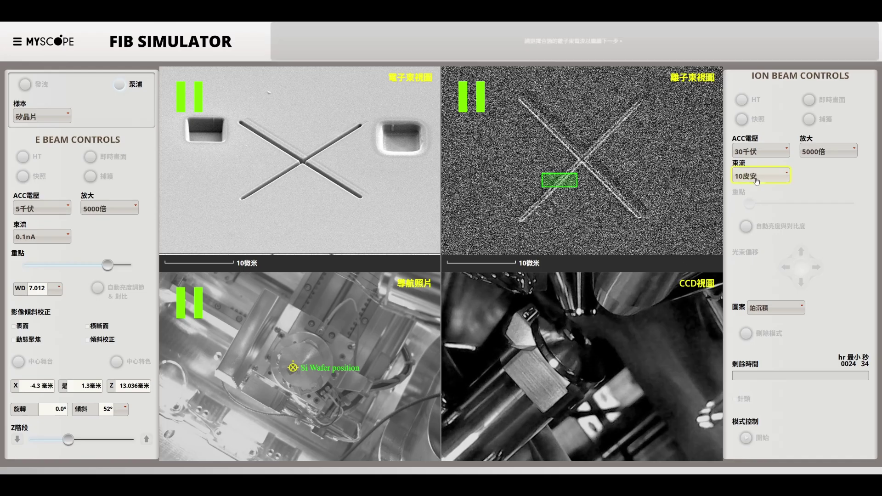
left_click(739, 171)
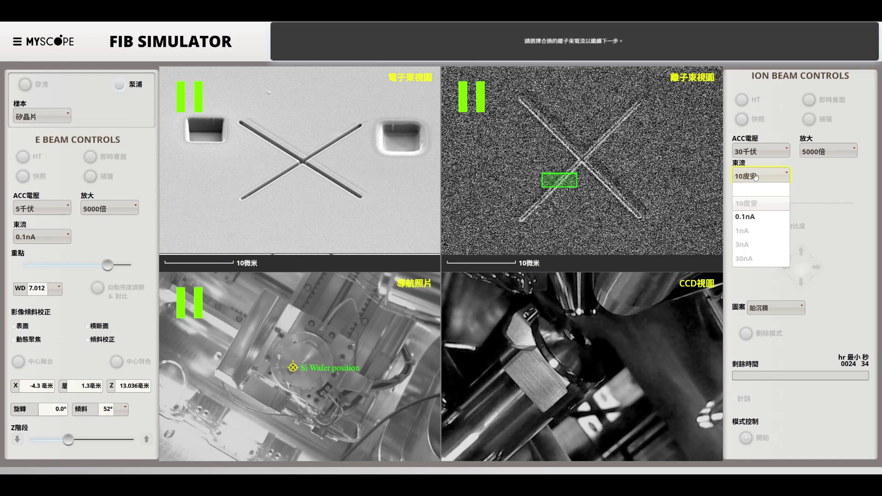
left_click(753, 216)
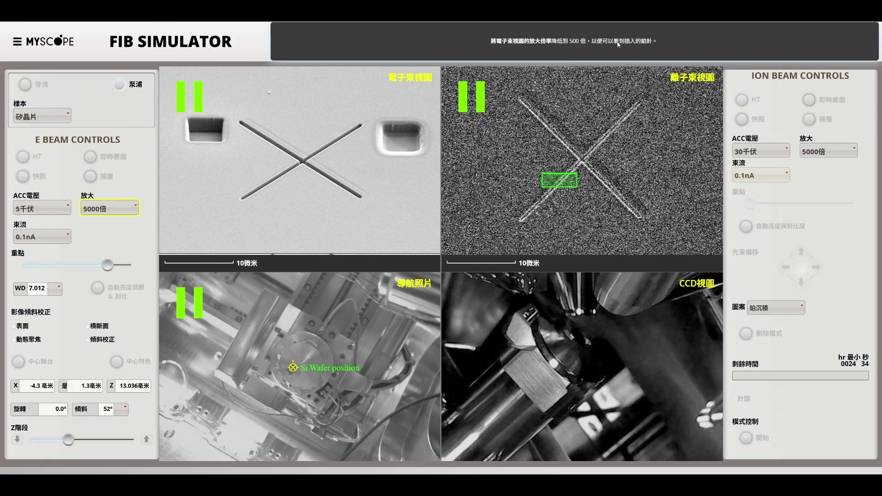
Step: Lower the electron beam magnification to 500x and insert the platinum needle under live imaging
left_click(109, 207)
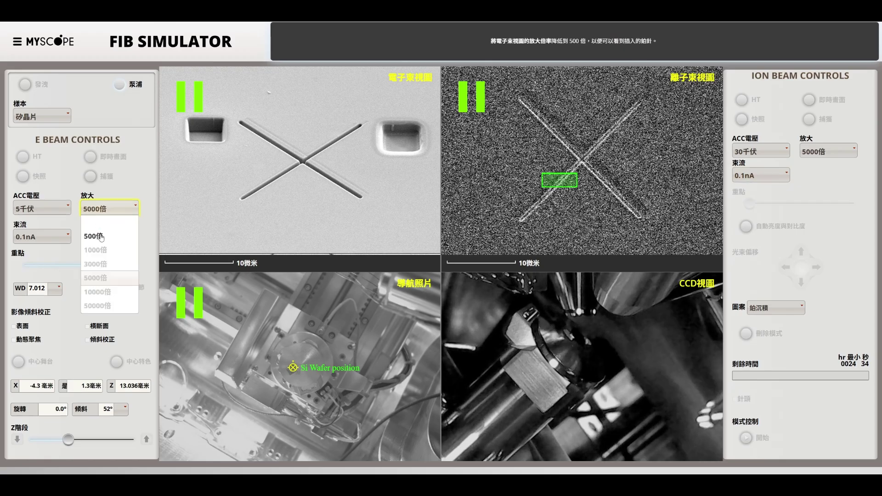
left_click(111, 241)
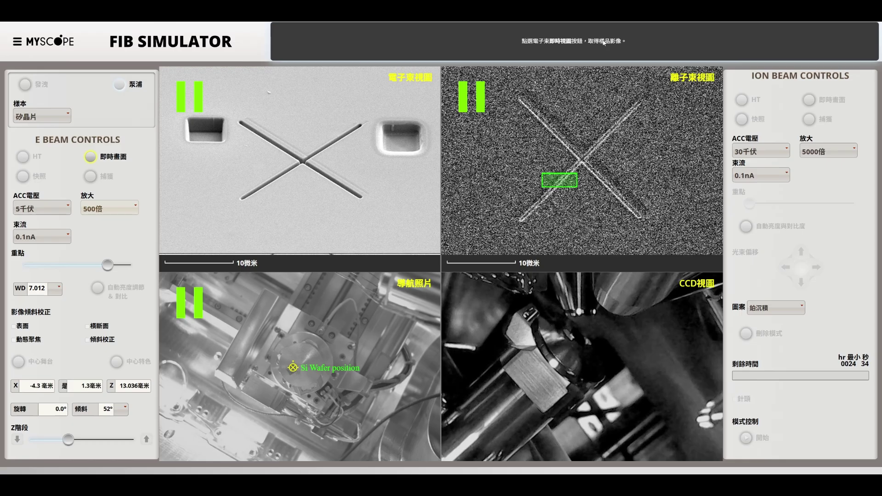
left_click(89, 157)
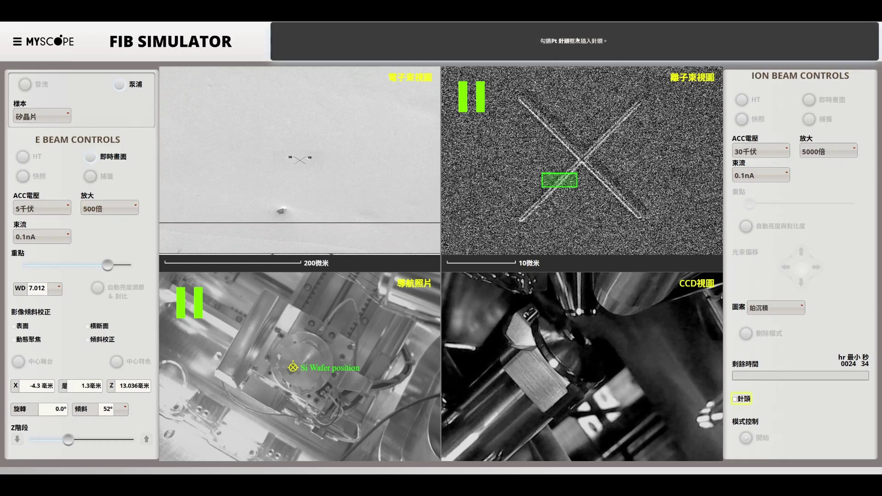
left_click(735, 399)
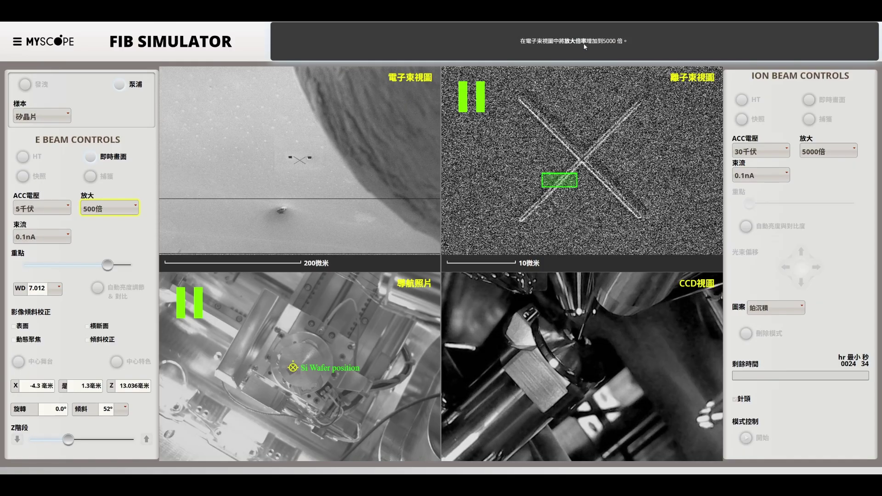
Step: Set the electron beam magnification to 5000x and run the platinum deposition pattern
left_click(110, 208)
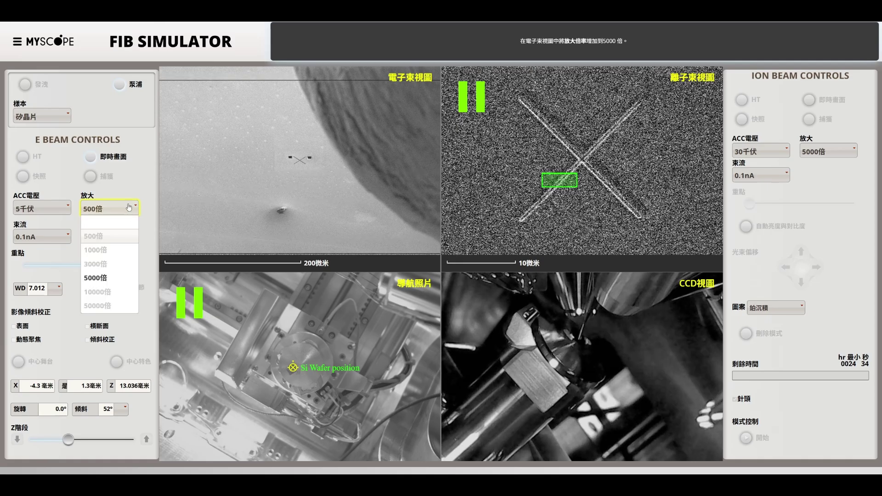
left_click(106, 281)
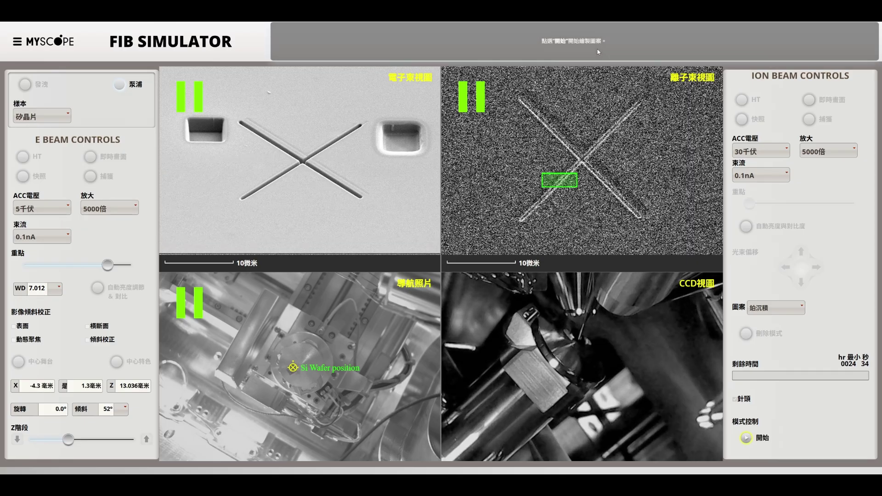
left_click(746, 440)
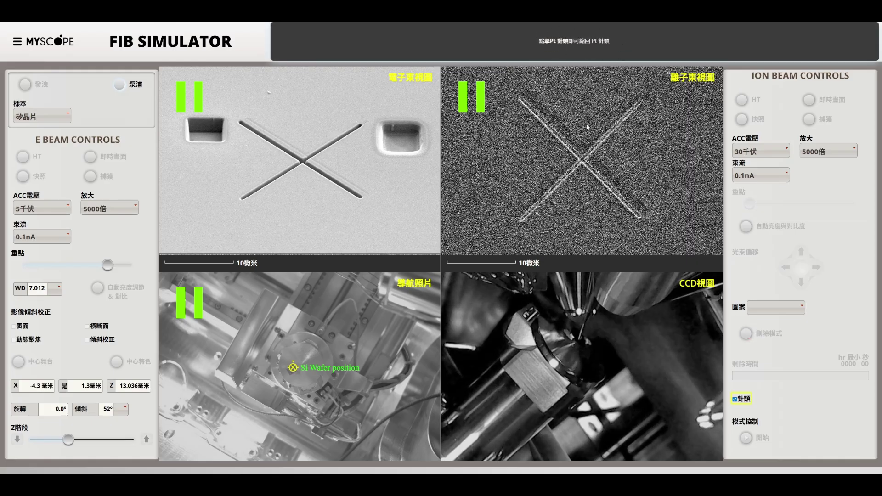
Step: Retract the platinum needle and capture an electron beam image of the deposited layer, dismissing the save dialog
left_click(734, 401)
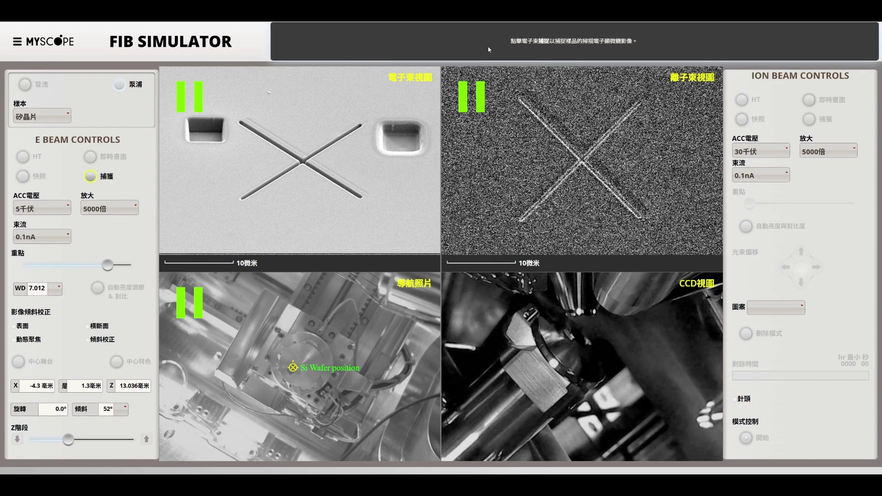
left_click(90, 179)
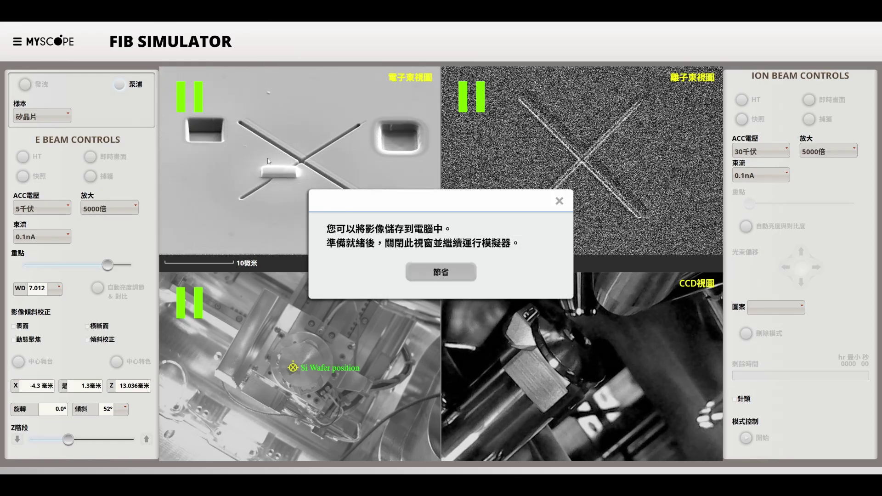
left_click(559, 201)
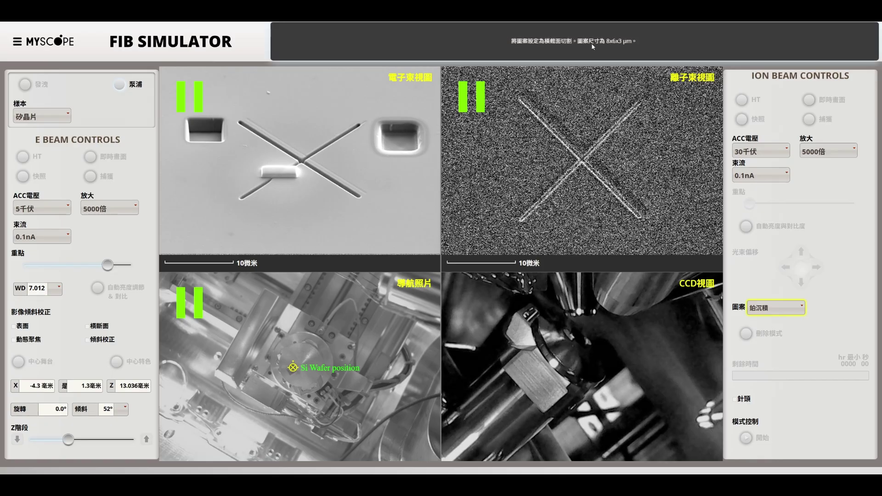
Step: Place an 8x6x3 µm cross-section cut pattern on the blue outline in the ion beam view
left_click(762, 307)
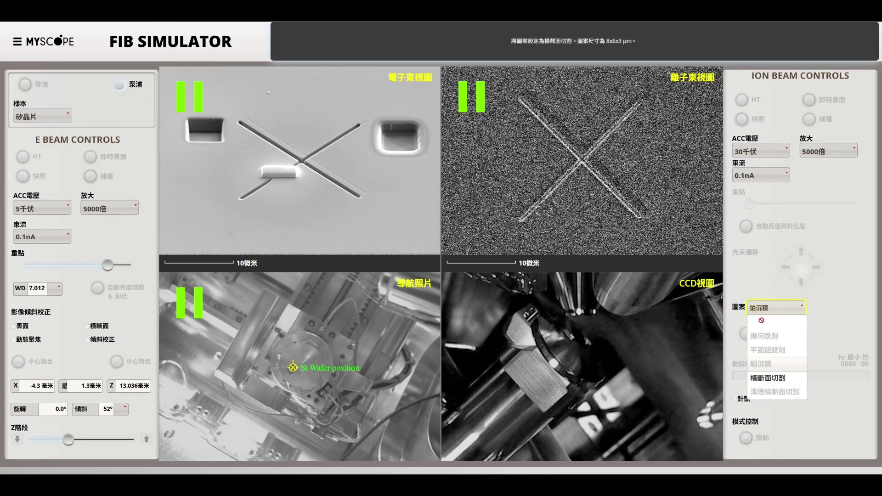
left_click(773, 378)
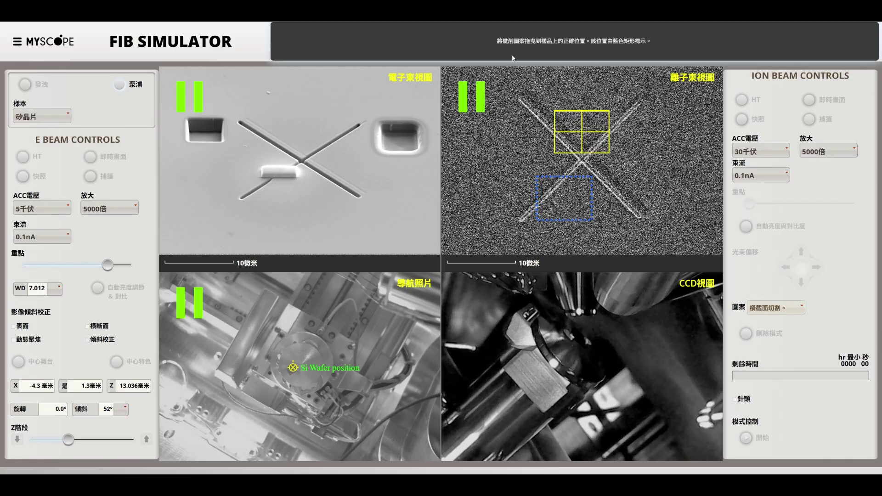
left_click_drag(582, 133, 564, 203)
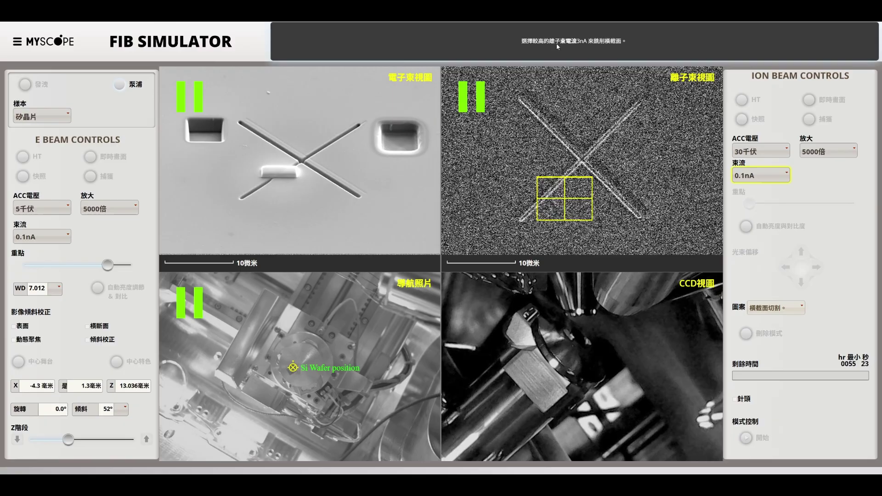
Step: Mill the cross-section cut with a 3 nA ion beam current and delete the finished pattern
left_click(755, 172)
left_click(749, 248)
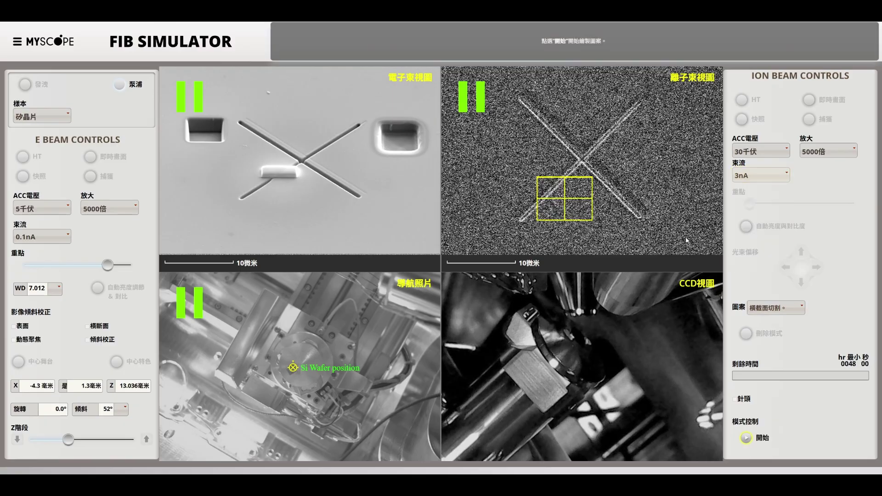
left_click(747, 438)
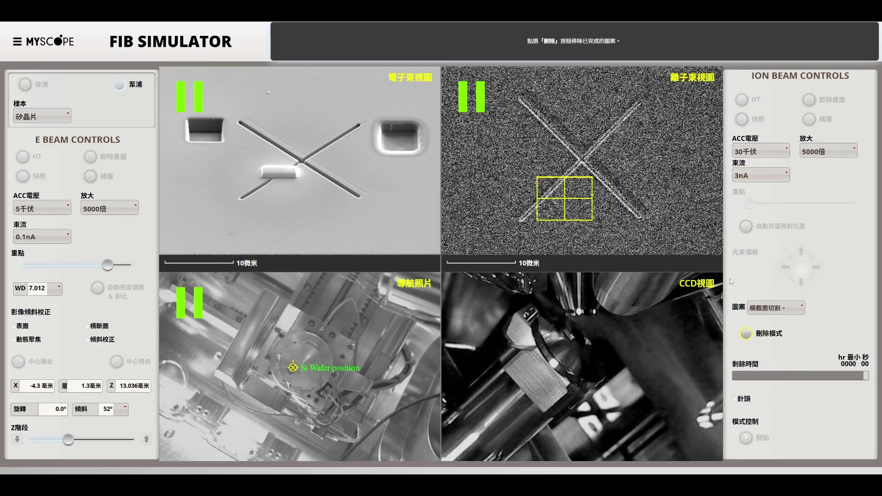
left_click(747, 334)
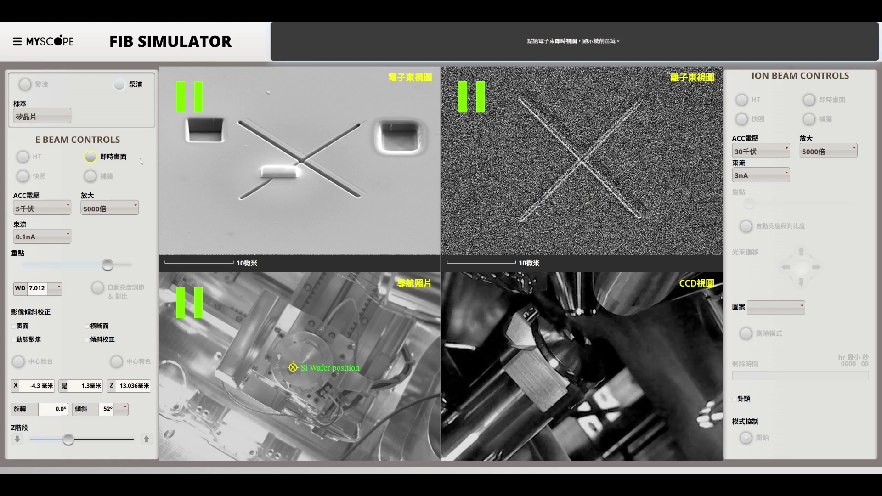
Step: Image the milled area live with cross-section tilt correction and capture the electron beam image, dismissing the save dialog
left_click(90, 158)
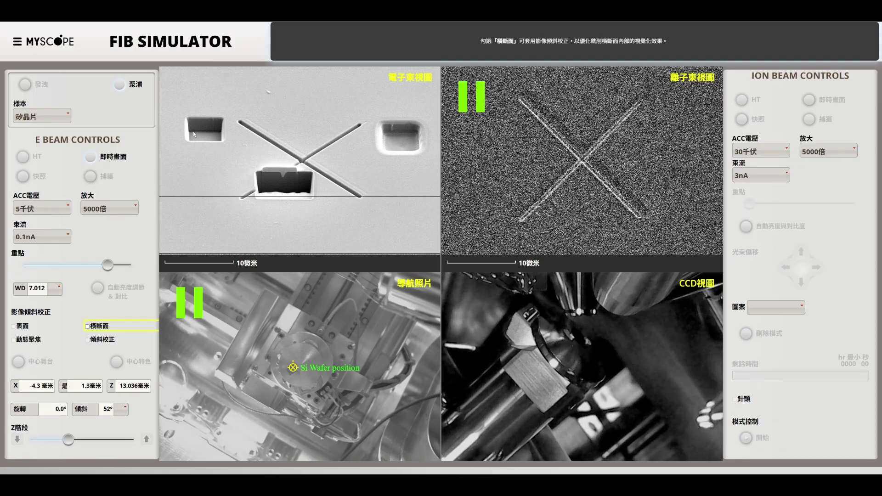
left_click(92, 326)
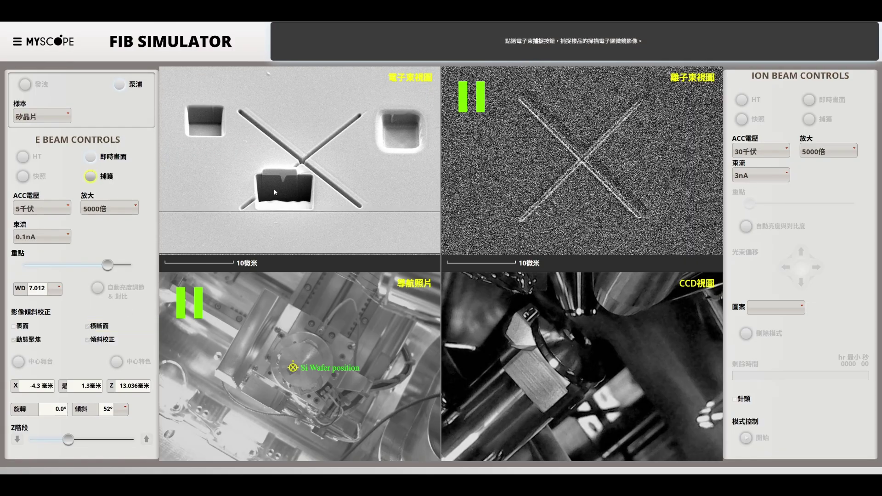
left_click(91, 177)
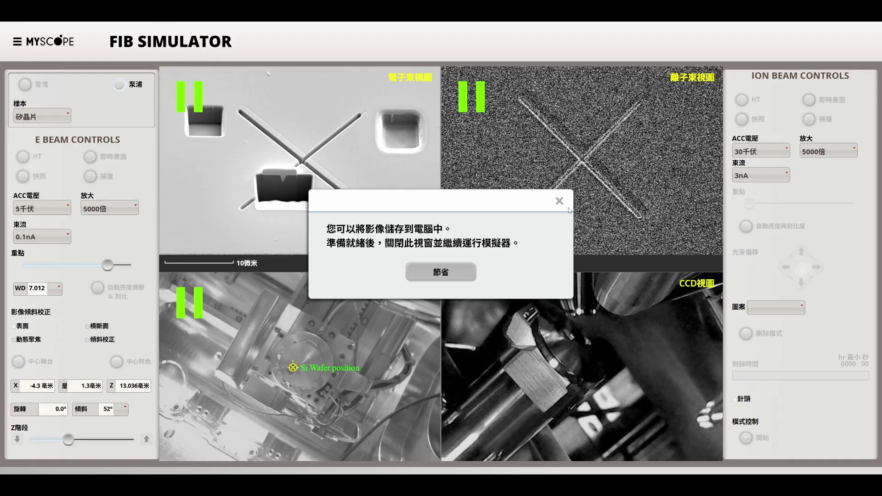
left_click(559, 201)
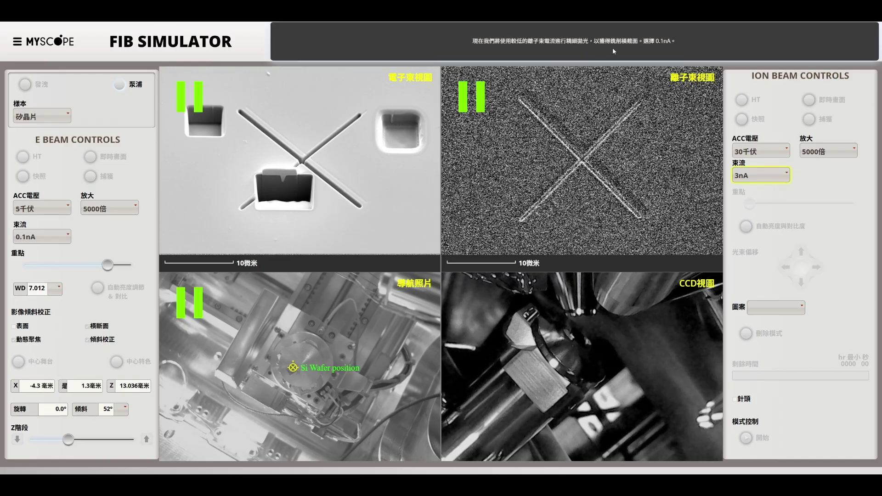
Step: Mill an 8x0.25x3 µm cleaning cross-section pattern on the blue outline in the ion beam view, using a 0.1 nA ion beam current
left_click(747, 170)
left_click(752, 217)
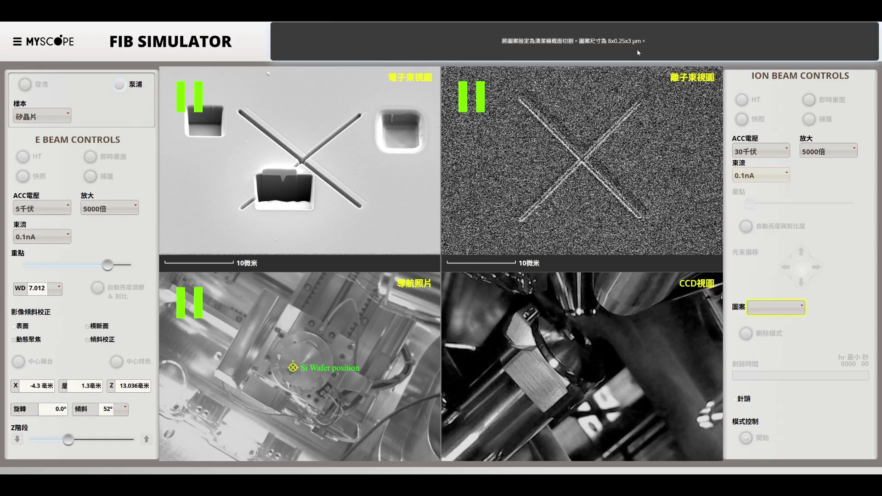
left_click(777, 307)
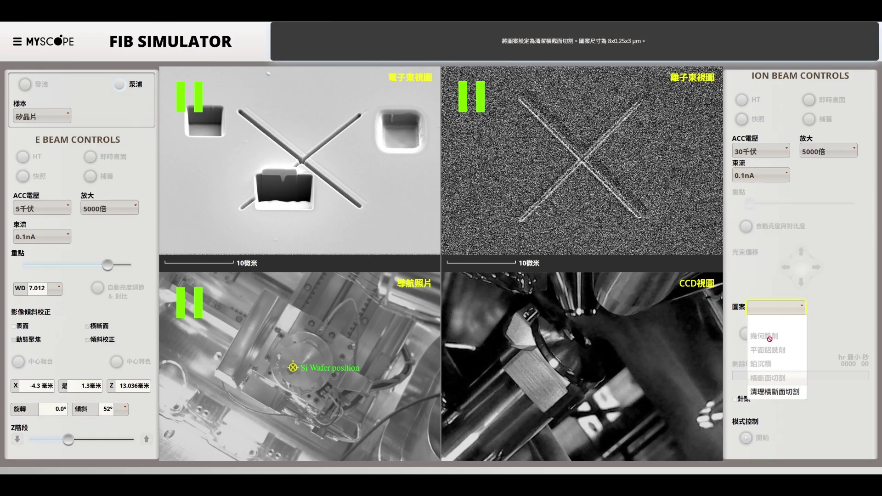
left_click(775, 393)
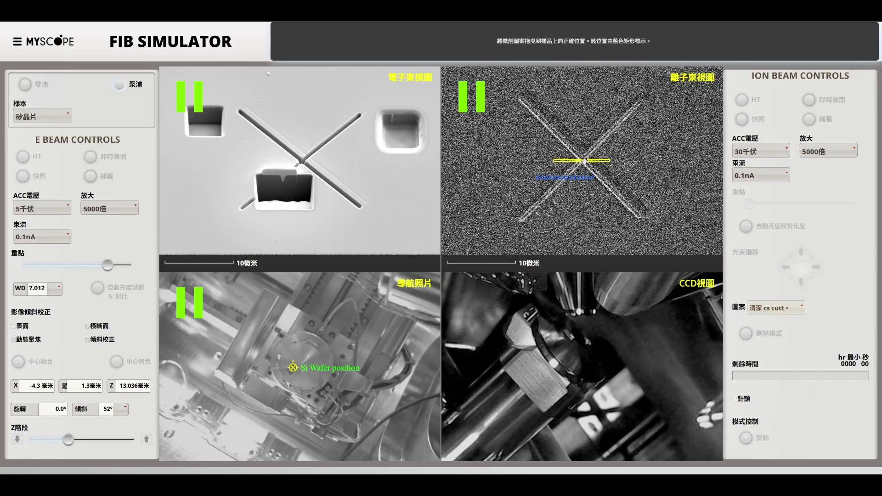
left_click_drag(584, 161, 568, 179)
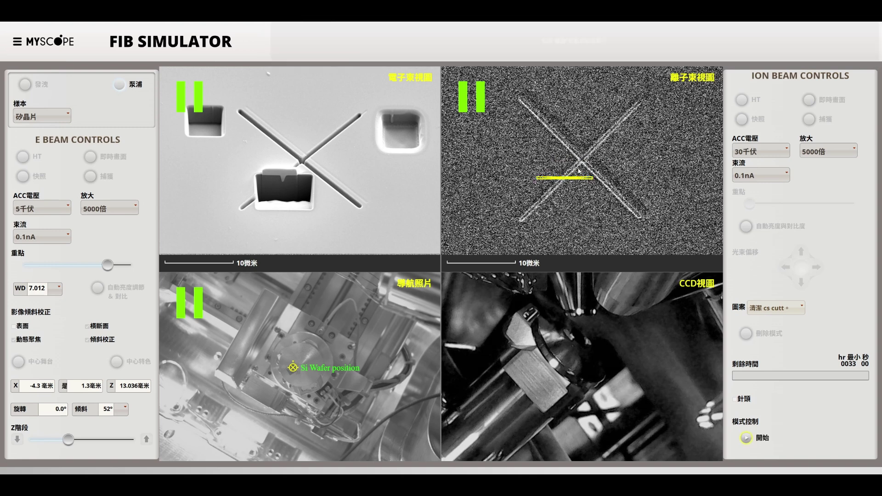
left_click(746, 438)
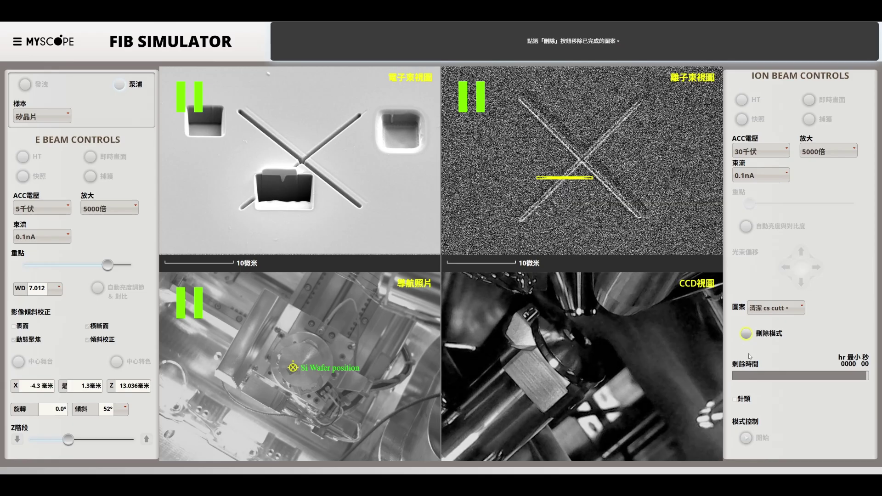
Step: Delete the finished cleaning cross-section pattern and set the ion beam current to 10 pA
left_click(746, 333)
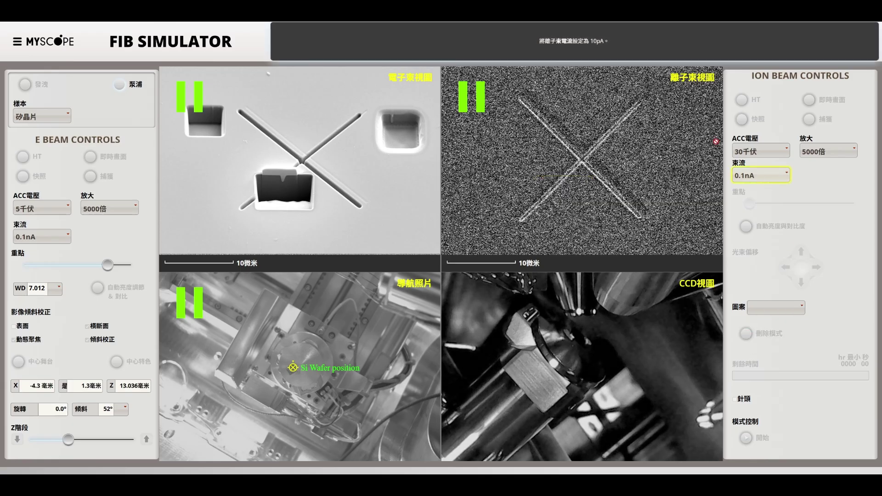
left_click(761, 175)
left_click(759, 201)
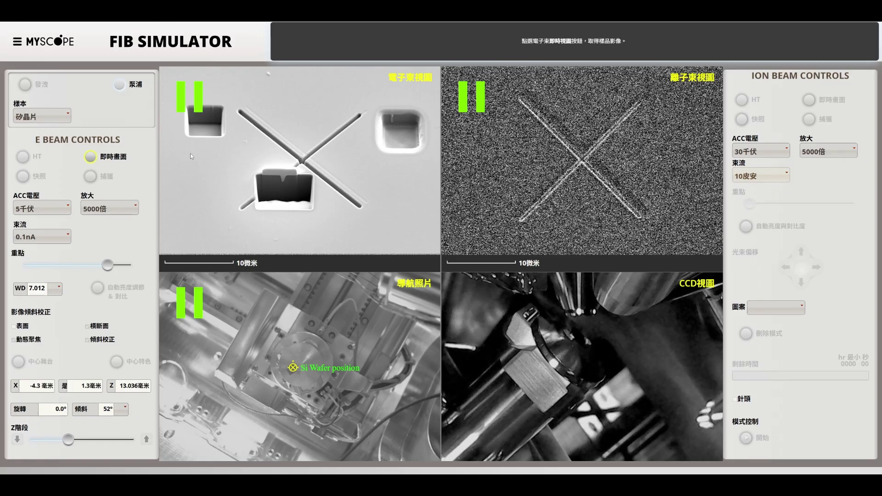
Step: Capture a live electron beam image of the polished cross-section without saving it, and turn off the cross-section tilt correction
left_click(90, 158)
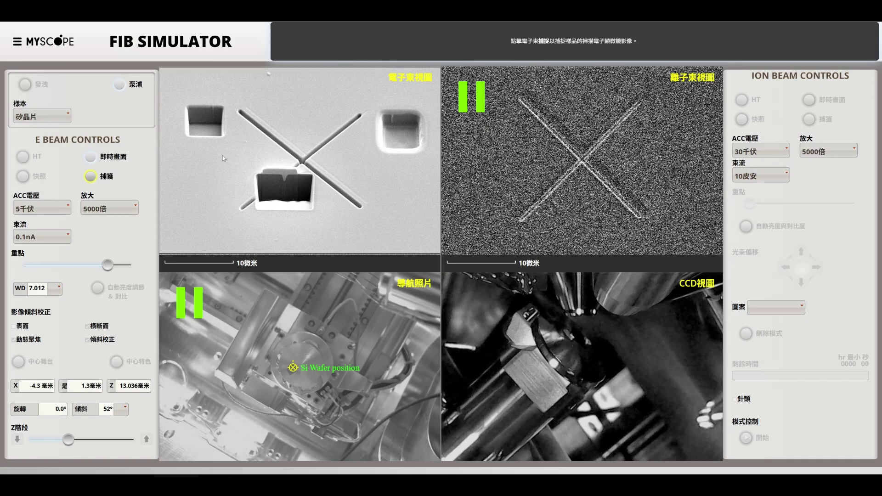
left_click(89, 177)
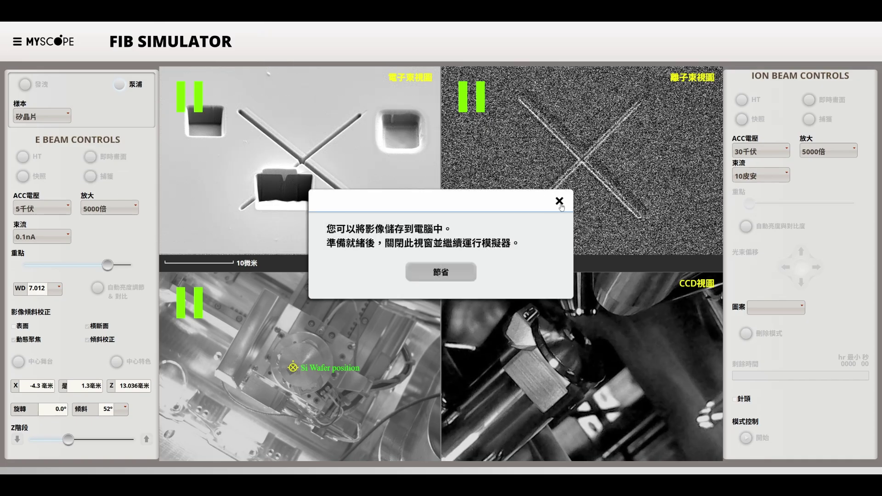
left_click(559, 203)
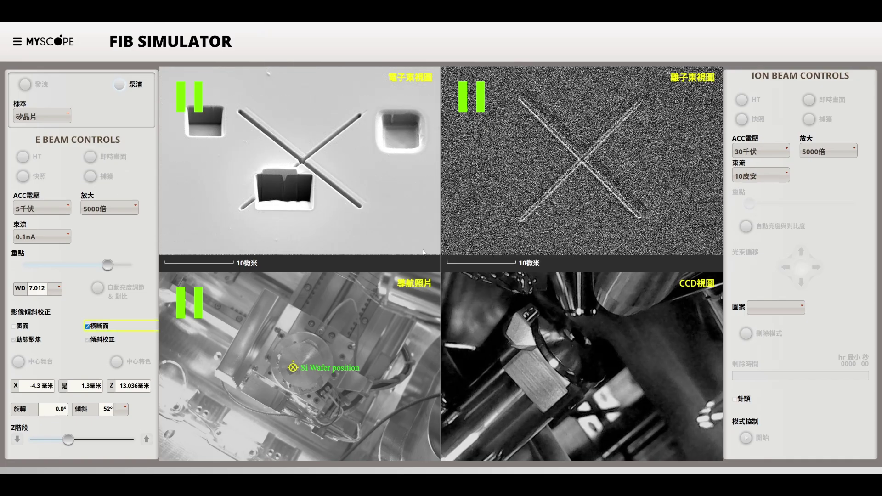
left_click(88, 327)
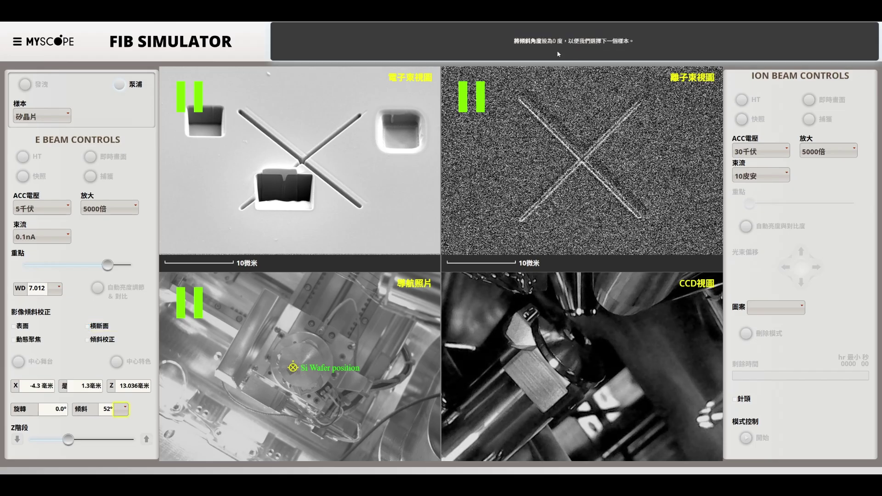
Step: Set the stage tilt to 0° and center the stage in preparation for selecting the next sample
left_click(121, 410)
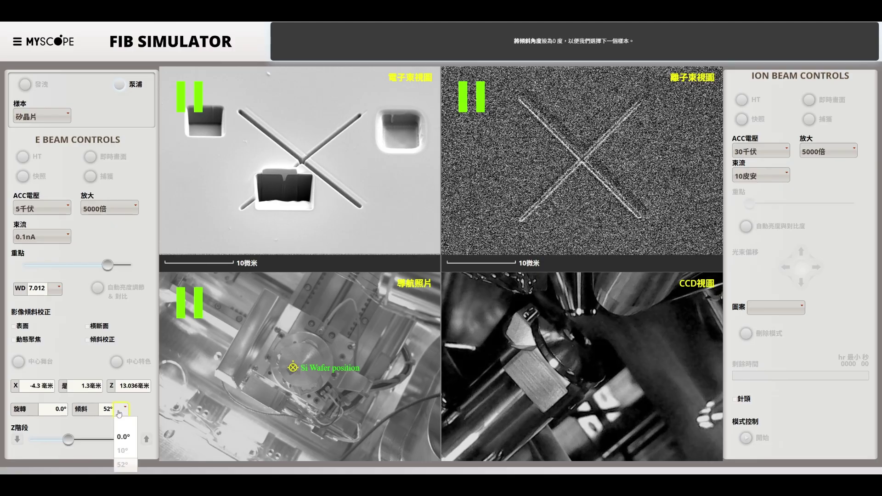
left_click(124, 437)
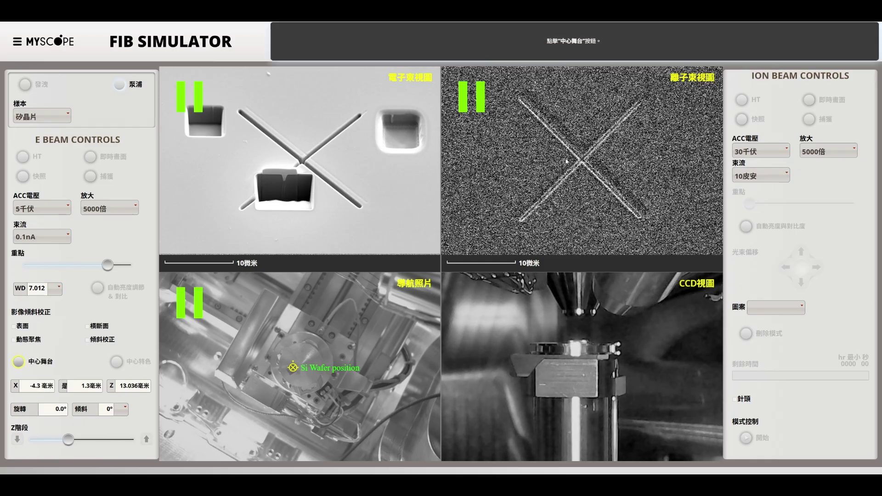
left_click(21, 363)
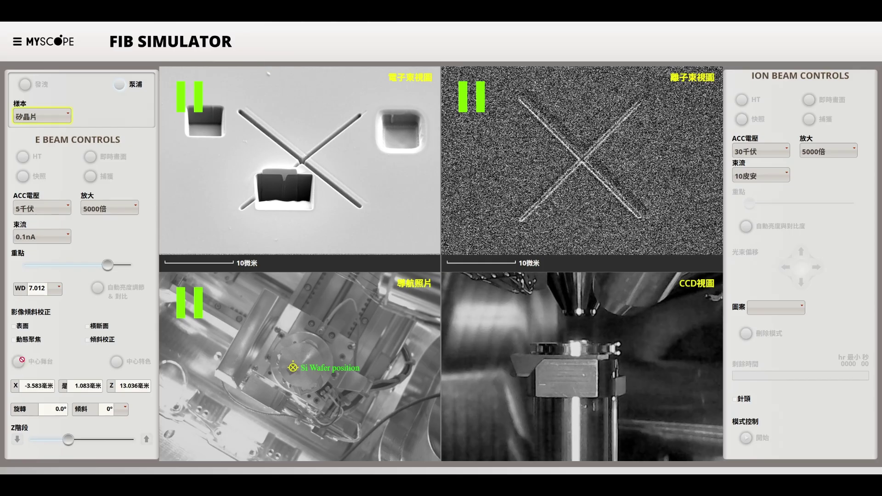